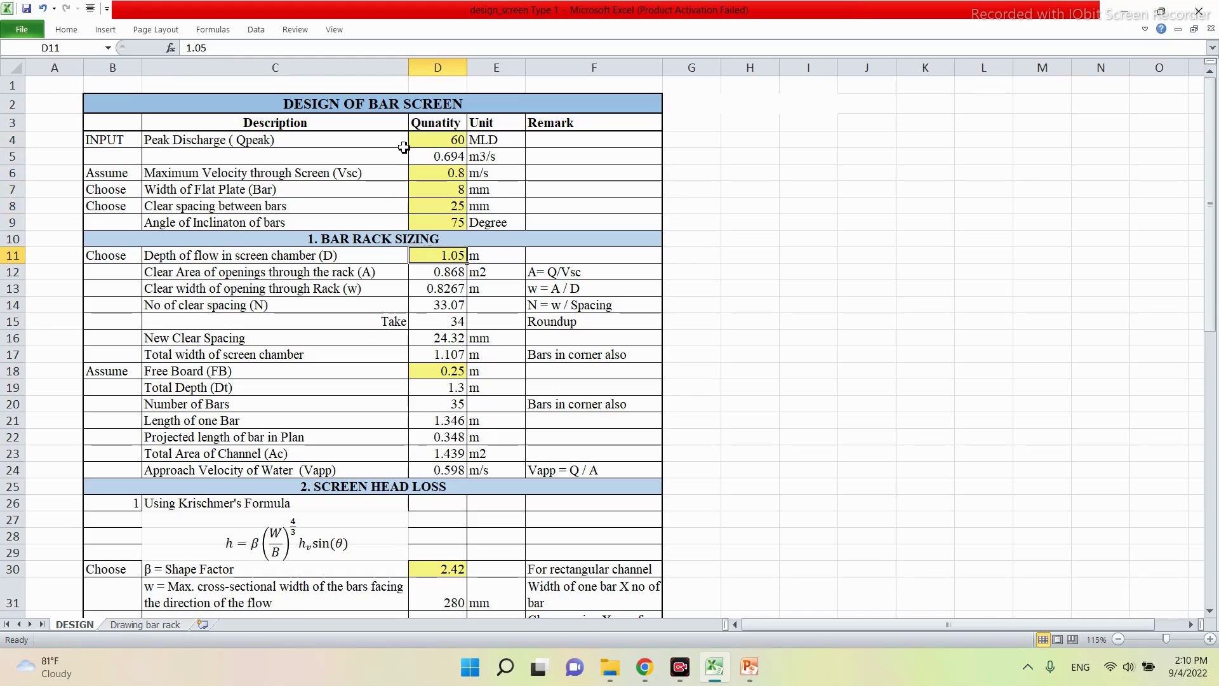
click(448, 143)
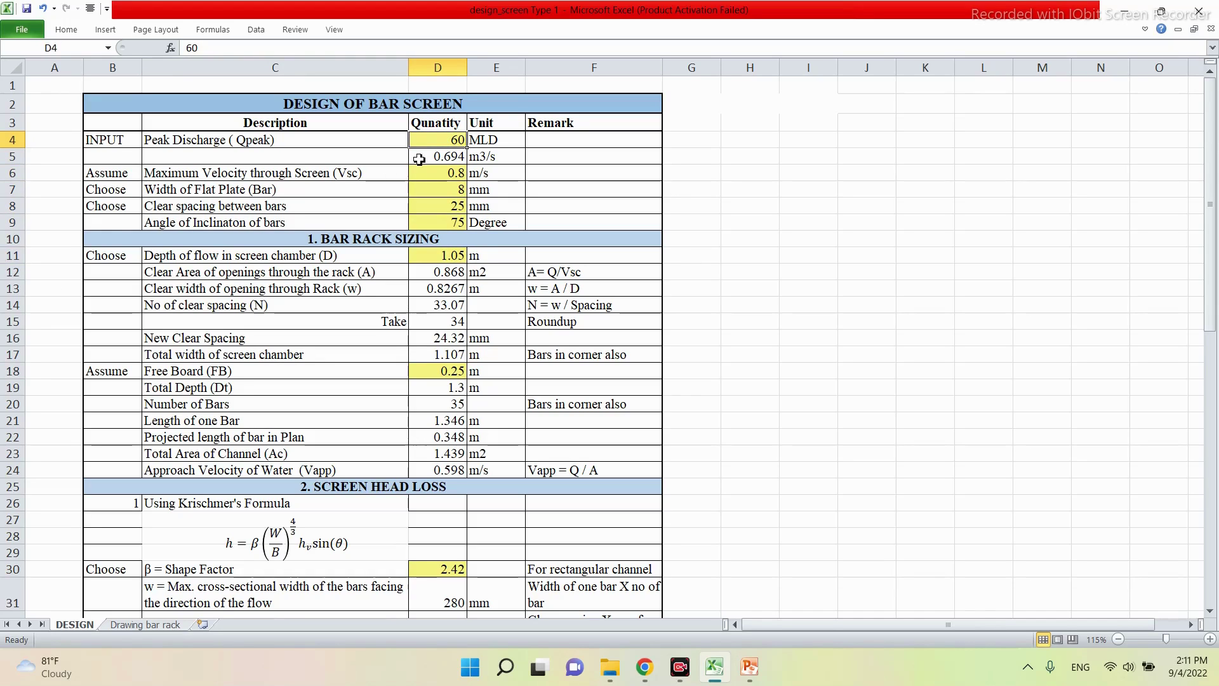
click(418, 159)
double_click(418, 159)
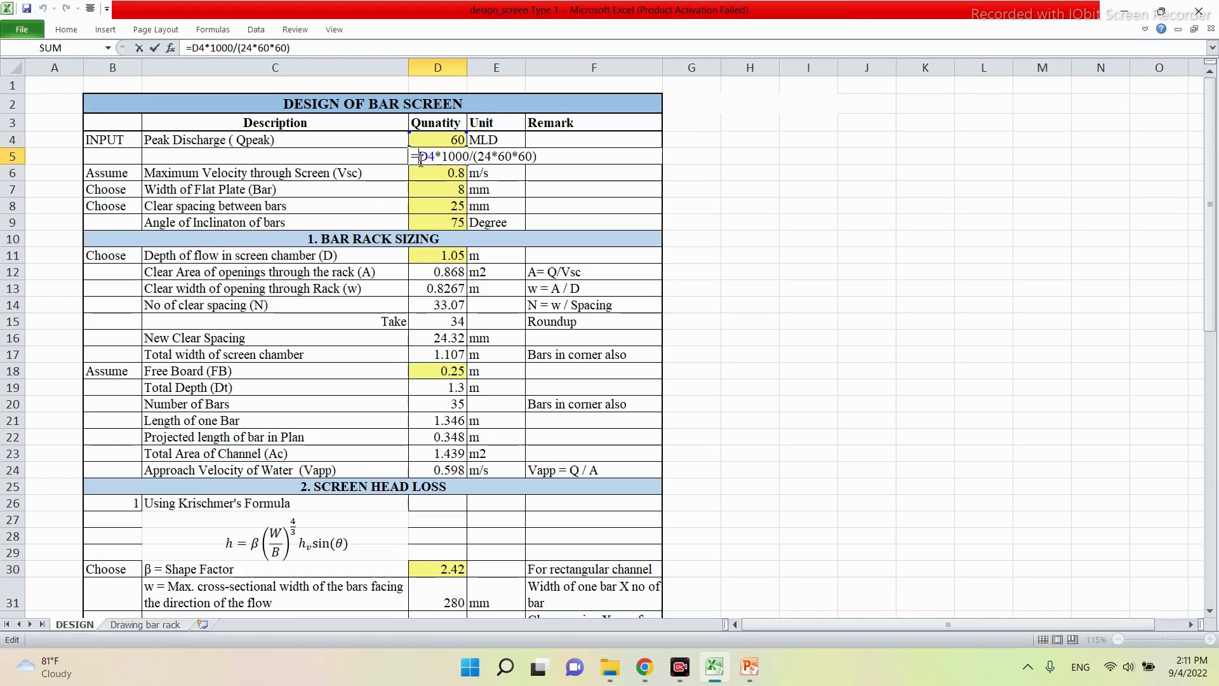
key(Escape)
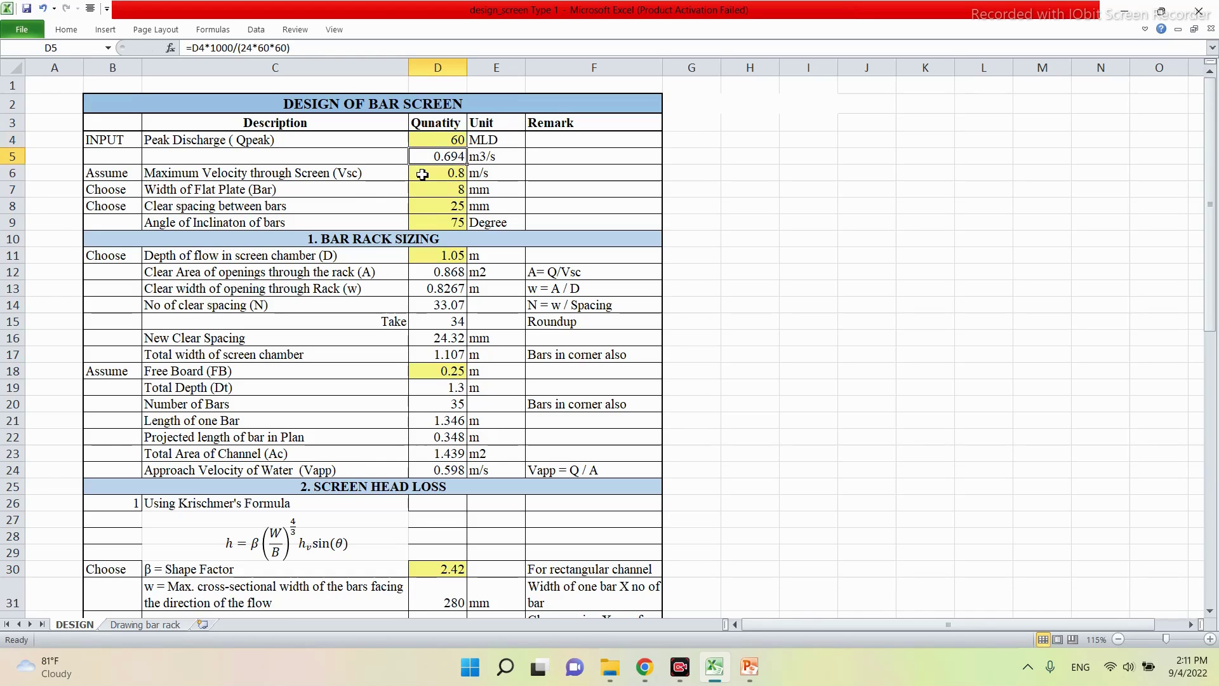
double_click(422, 174)
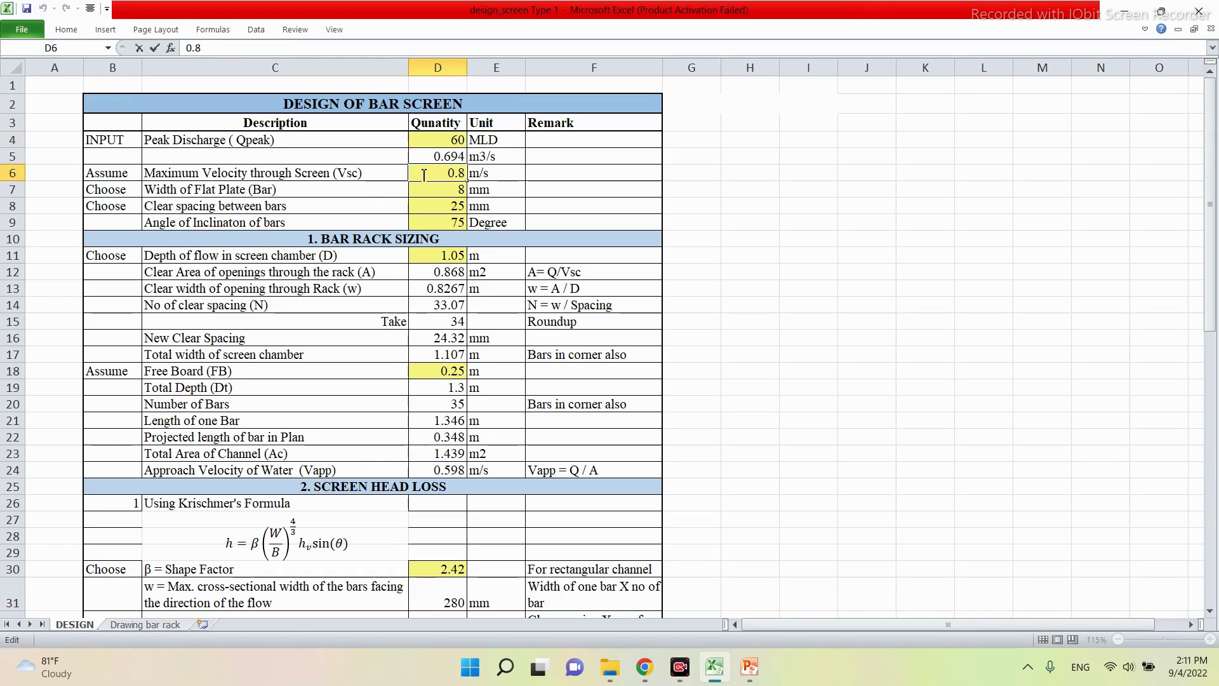
key(Escape)
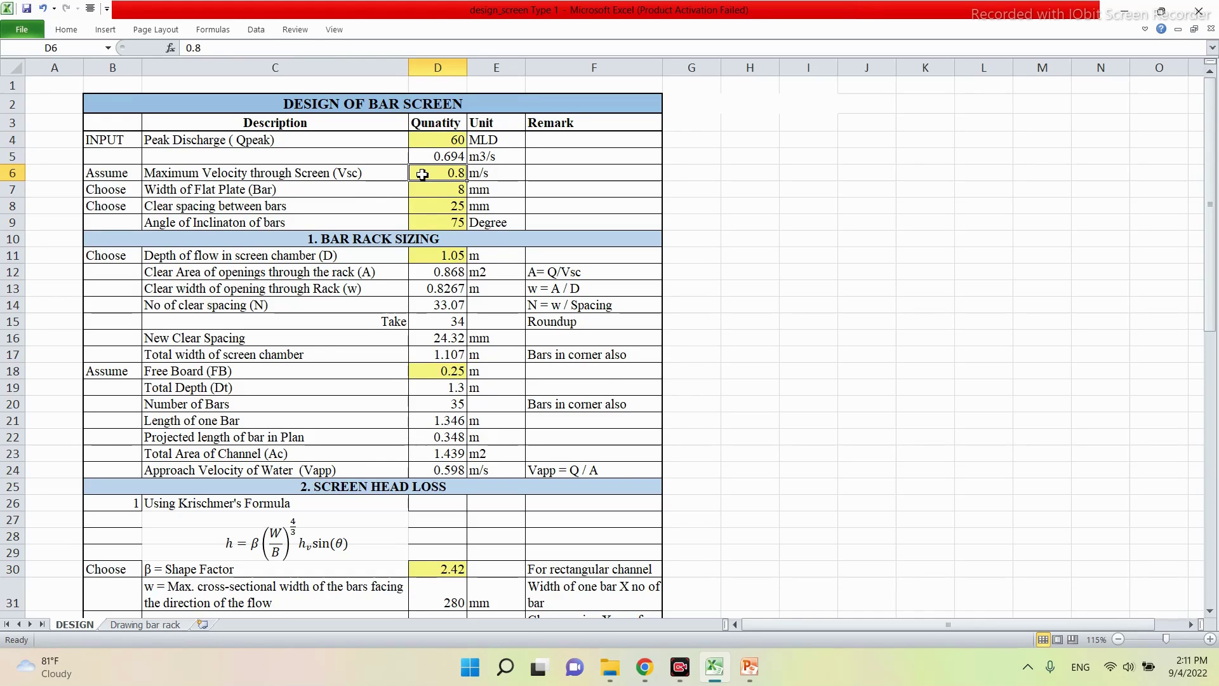
double_click(448, 190)
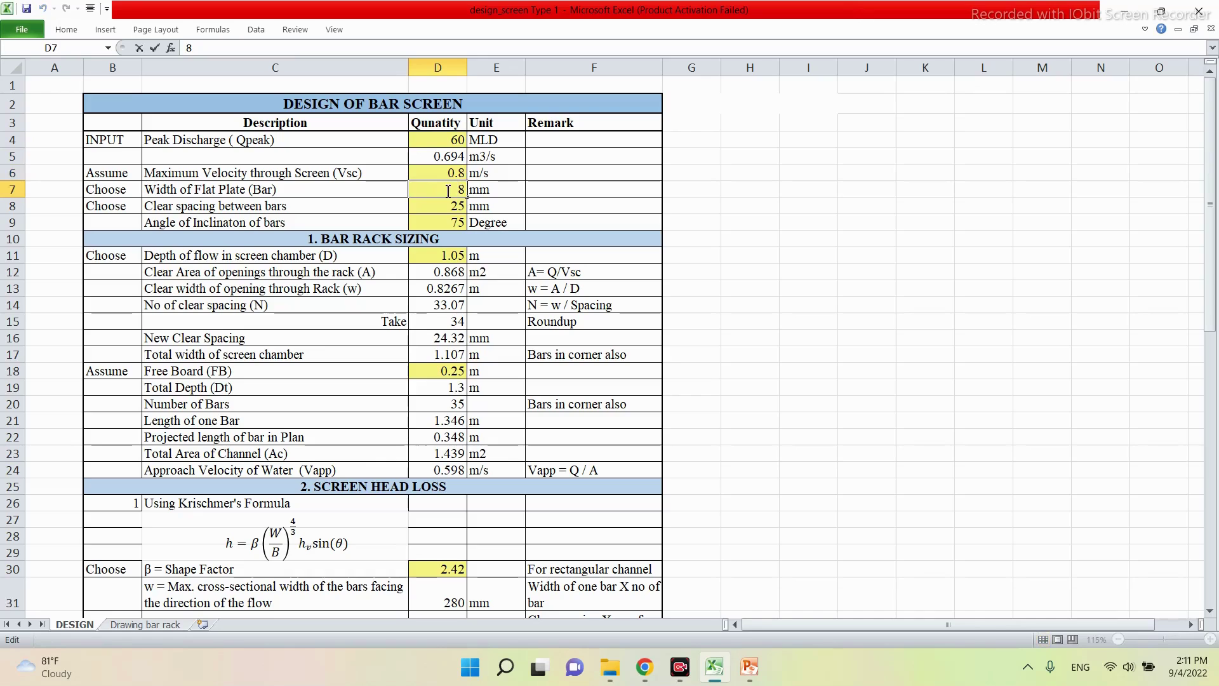
key(Escape)
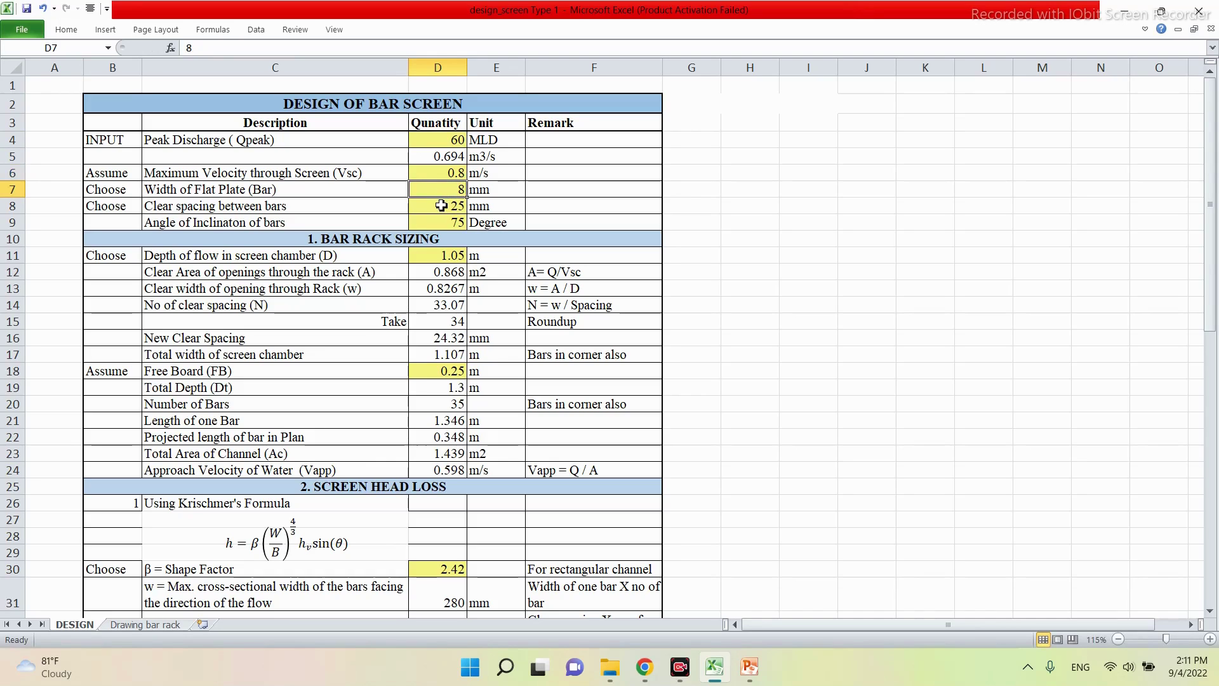
click(441, 205)
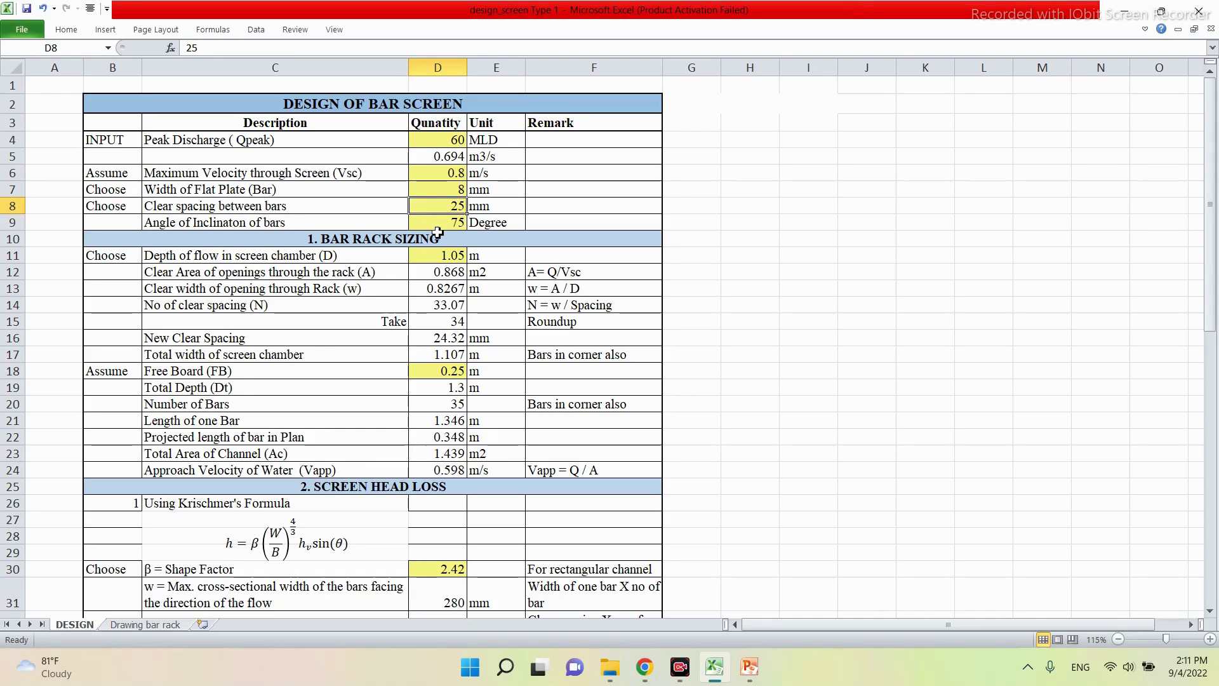
double_click(444, 224)
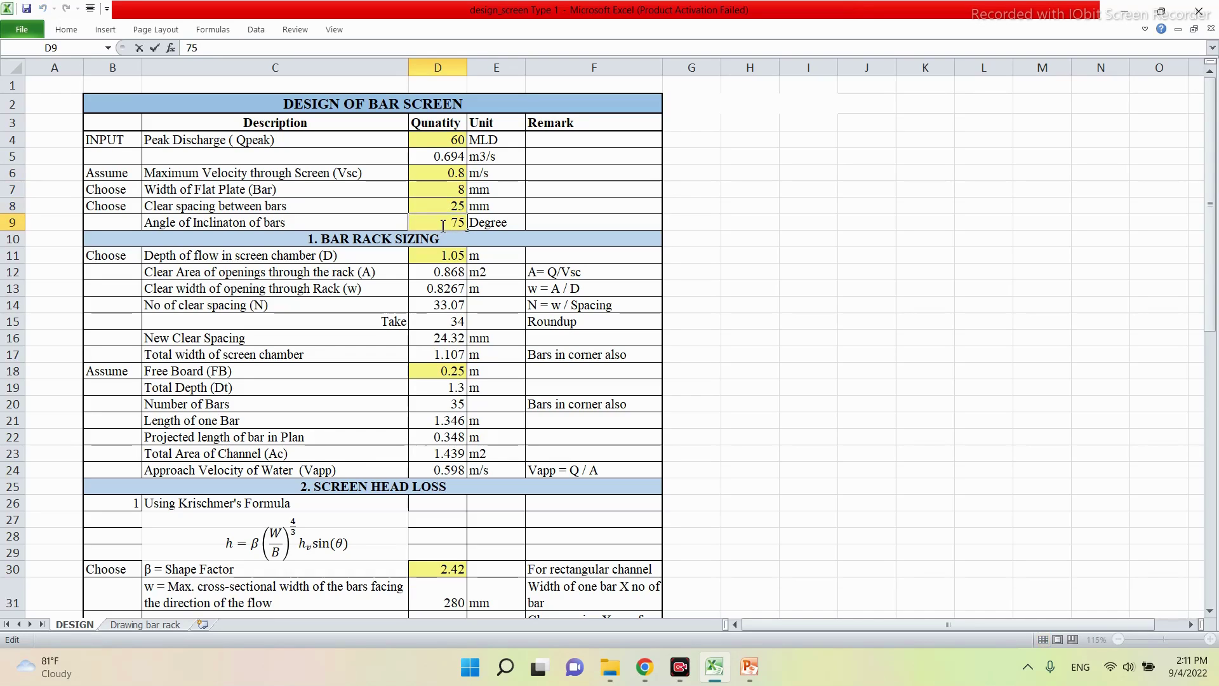
key(Escape)
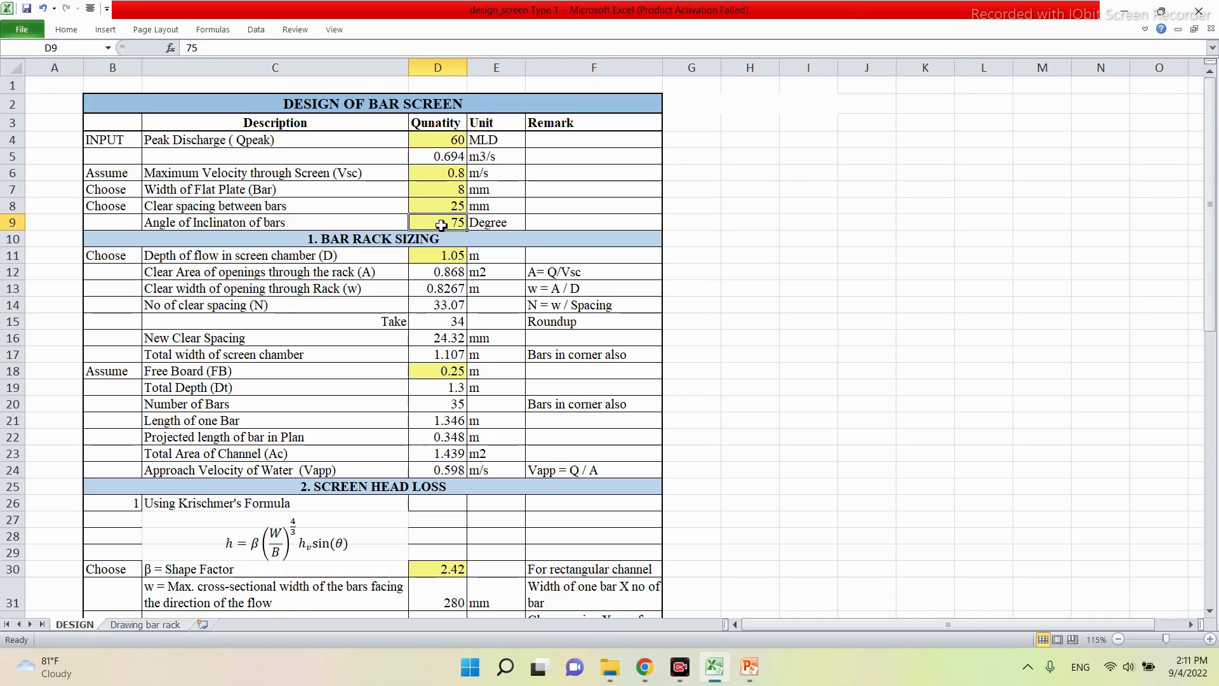
click(433, 257)
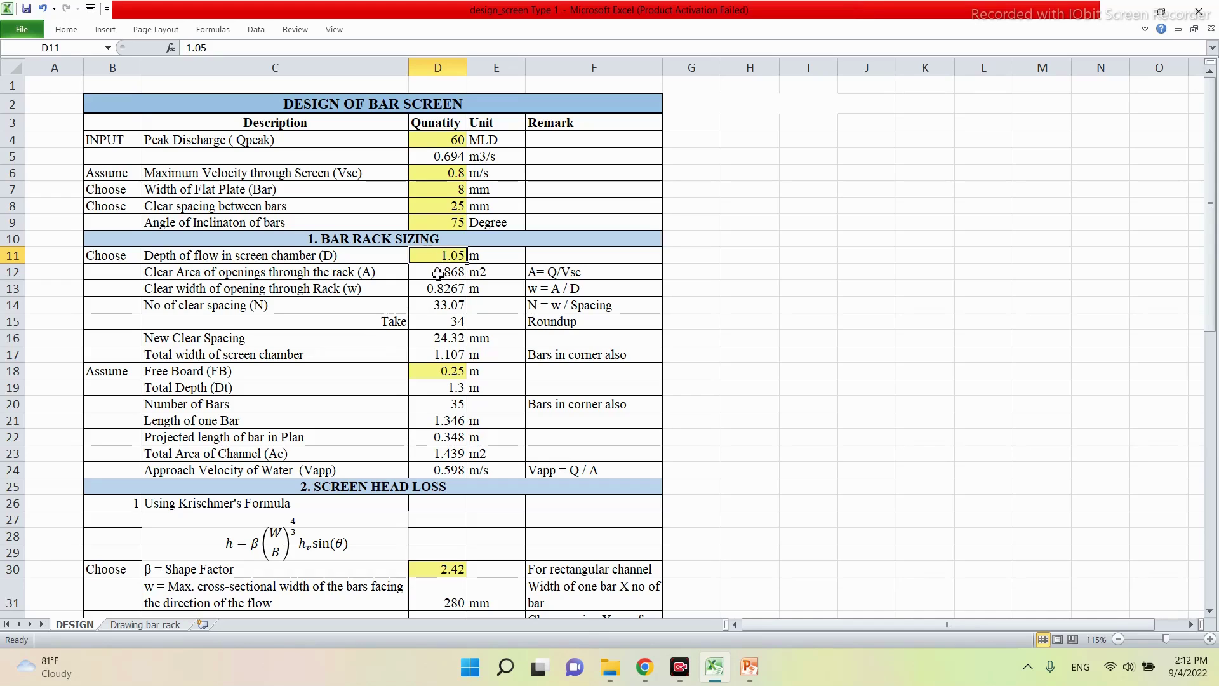
click(434, 274)
double_click(432, 273)
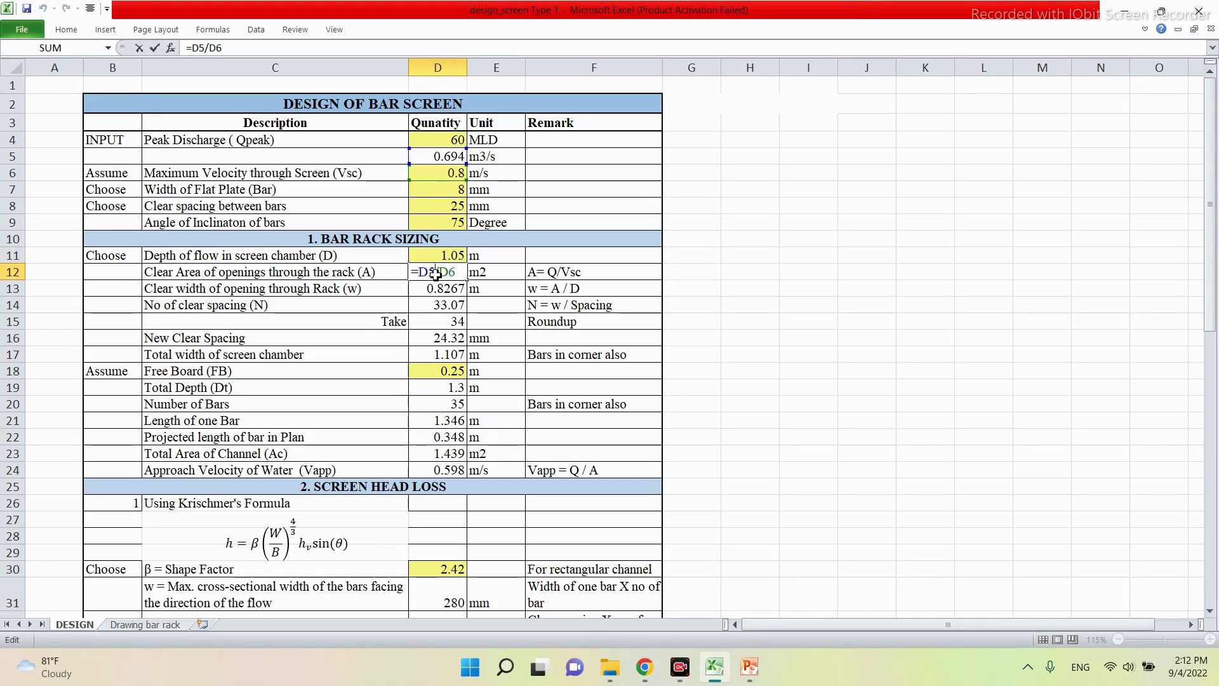
key(Escape)
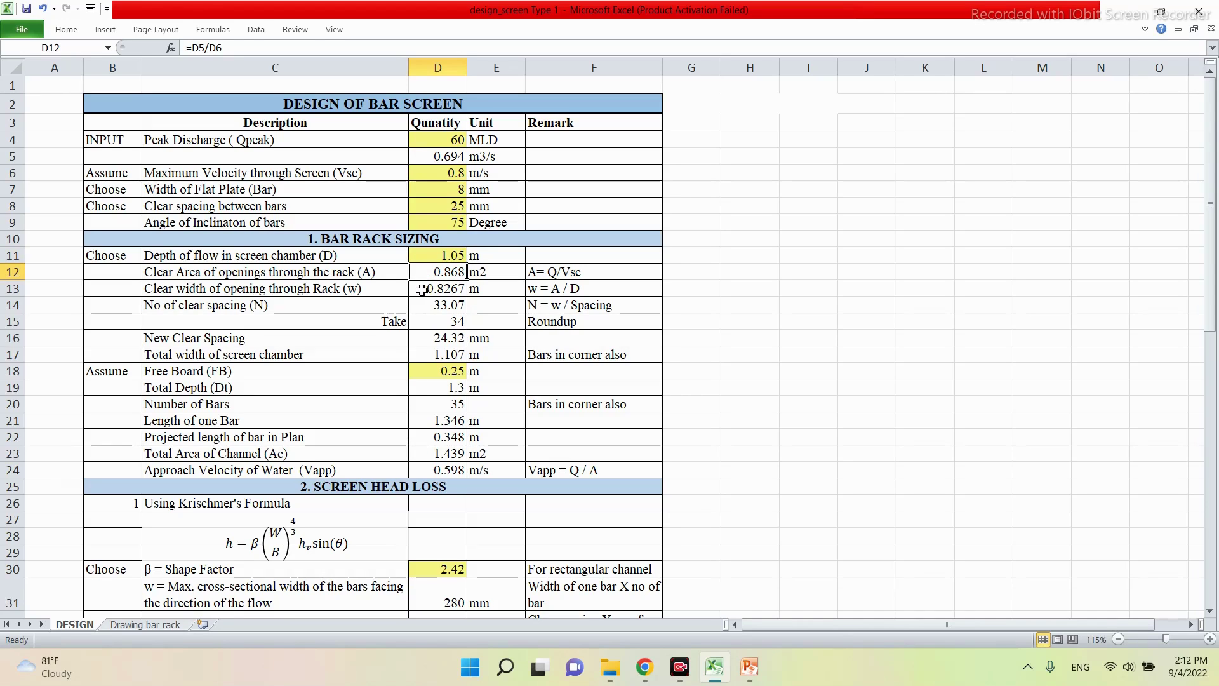
double_click(421, 290)
key(Escape)
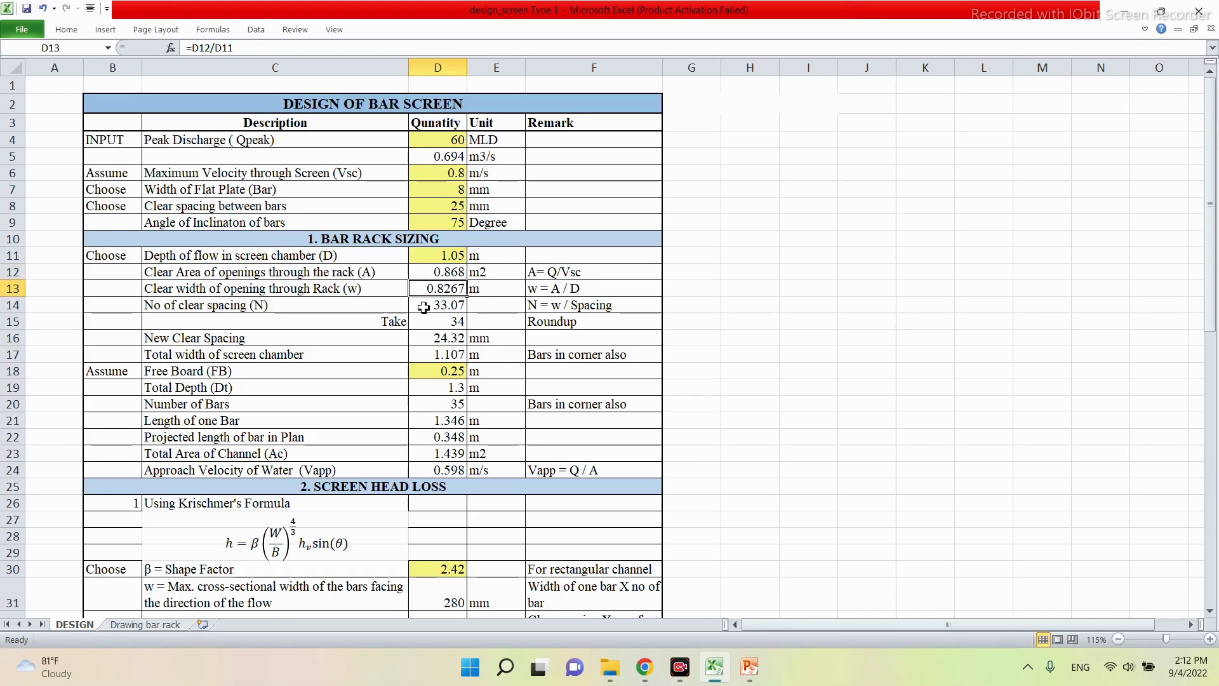
click(424, 306)
double_click(424, 306)
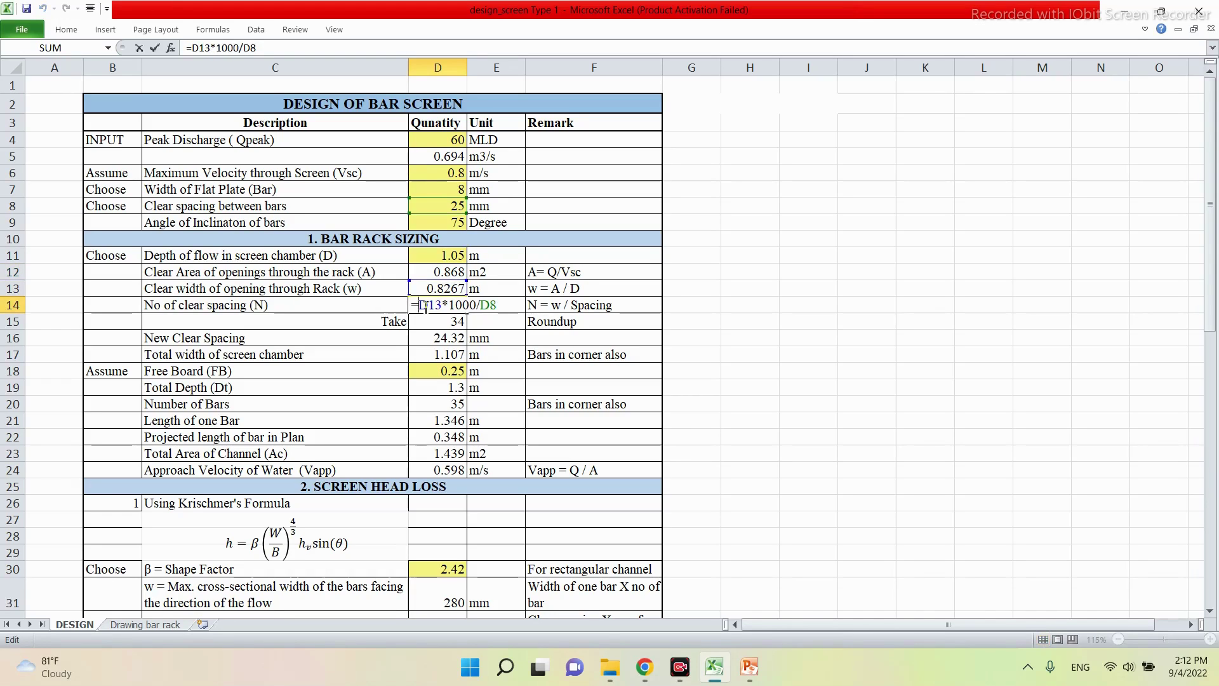
key(Escape)
click(434, 321)
double_click(434, 322)
key(Escape)
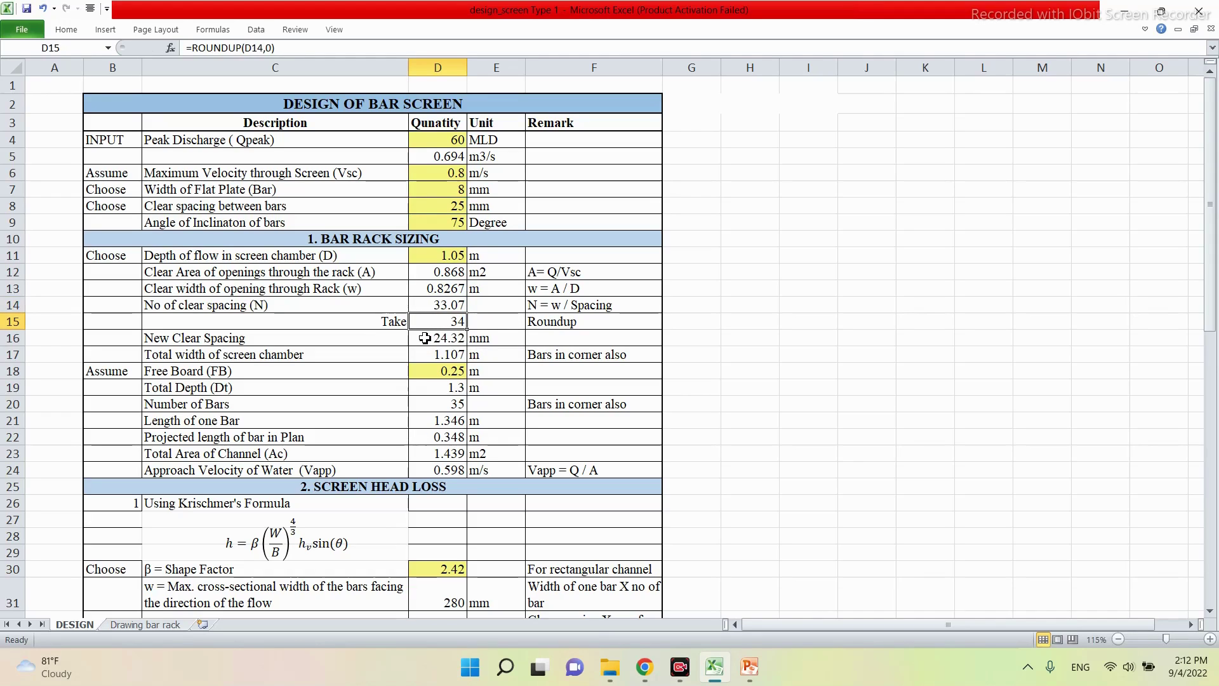
click(424, 338)
double_click(424, 338)
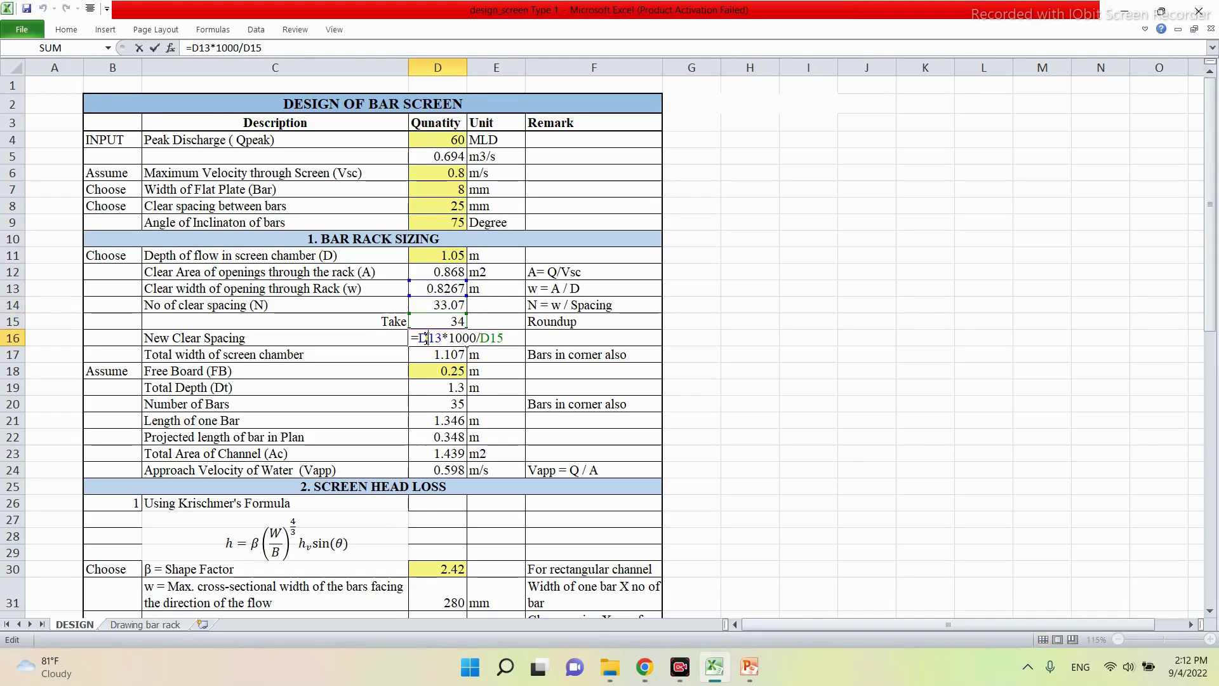
key(Escape)
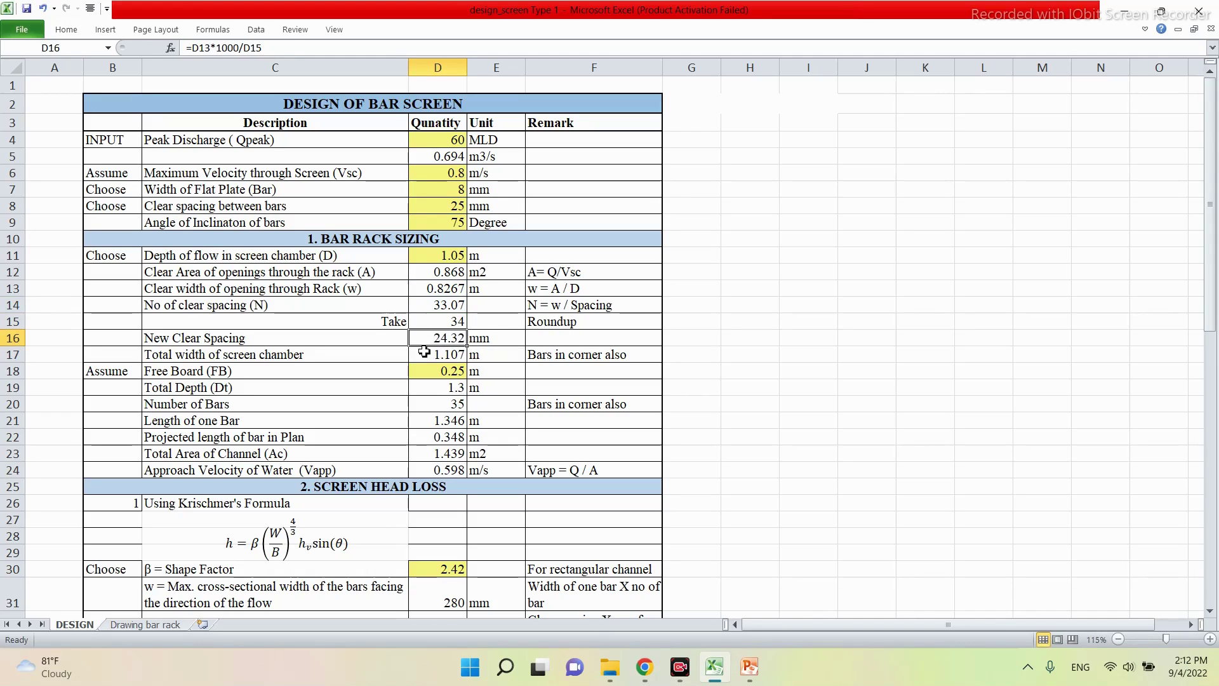
click(424, 354)
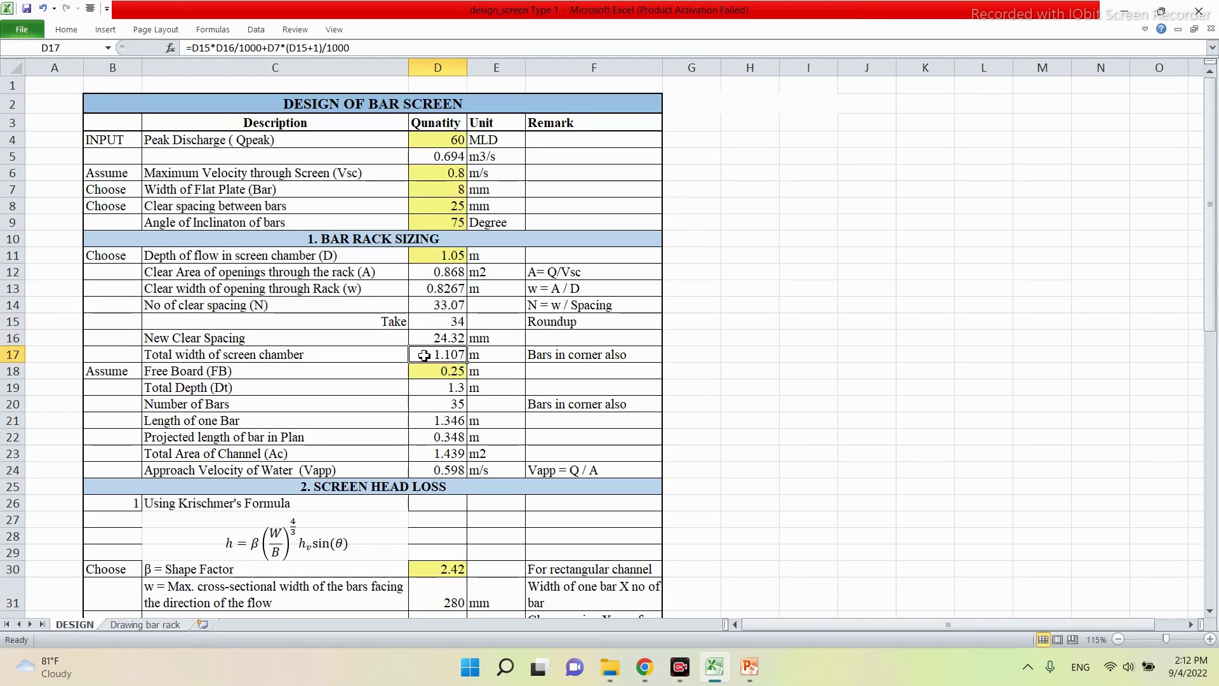
double_click(424, 353)
key(Escape)
click(638, 359)
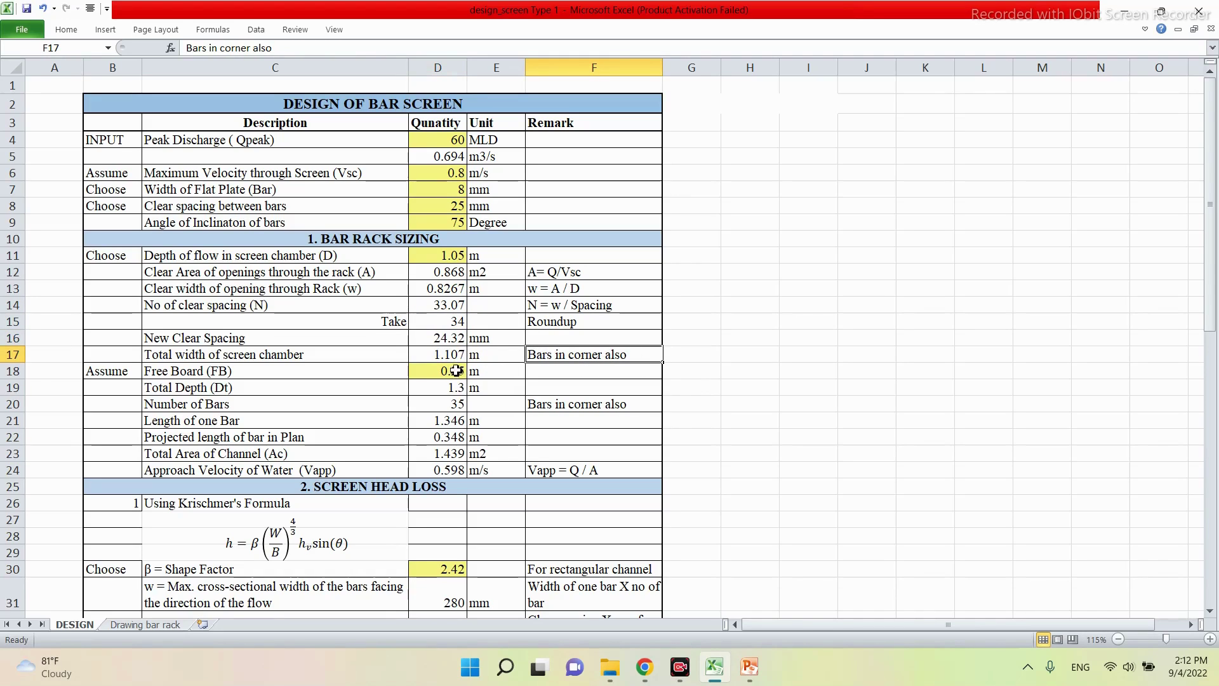
click(428, 372)
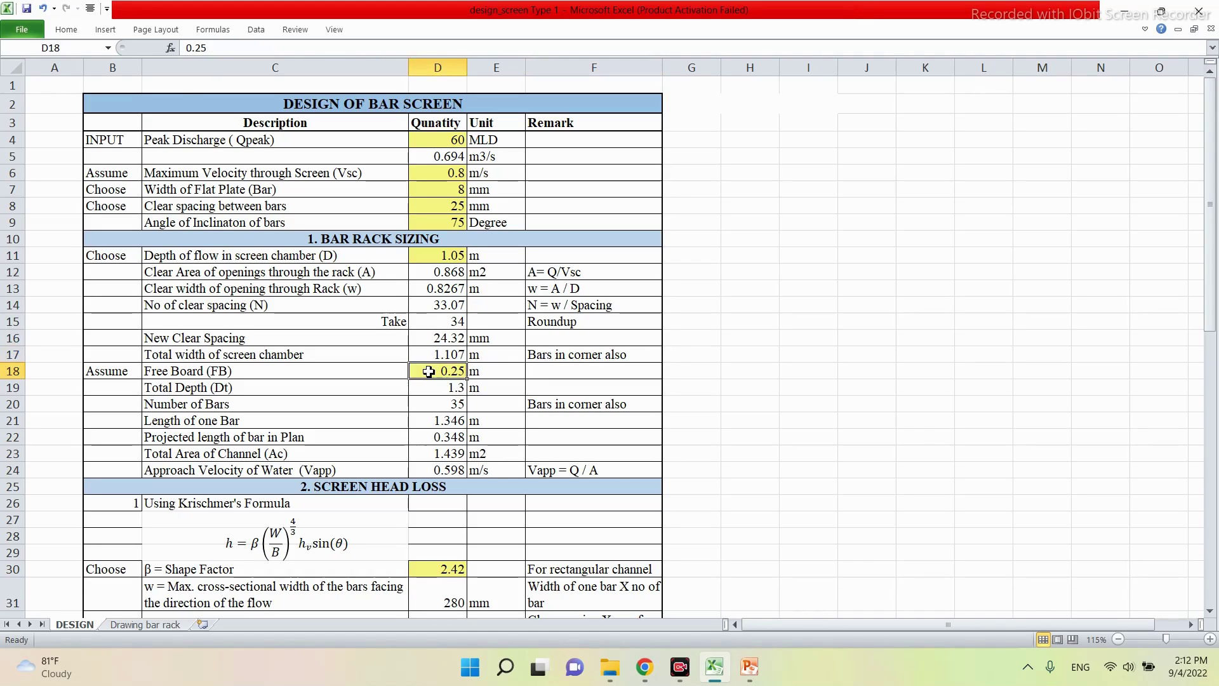
double_click(428, 372)
key(Escape)
double_click(431, 387)
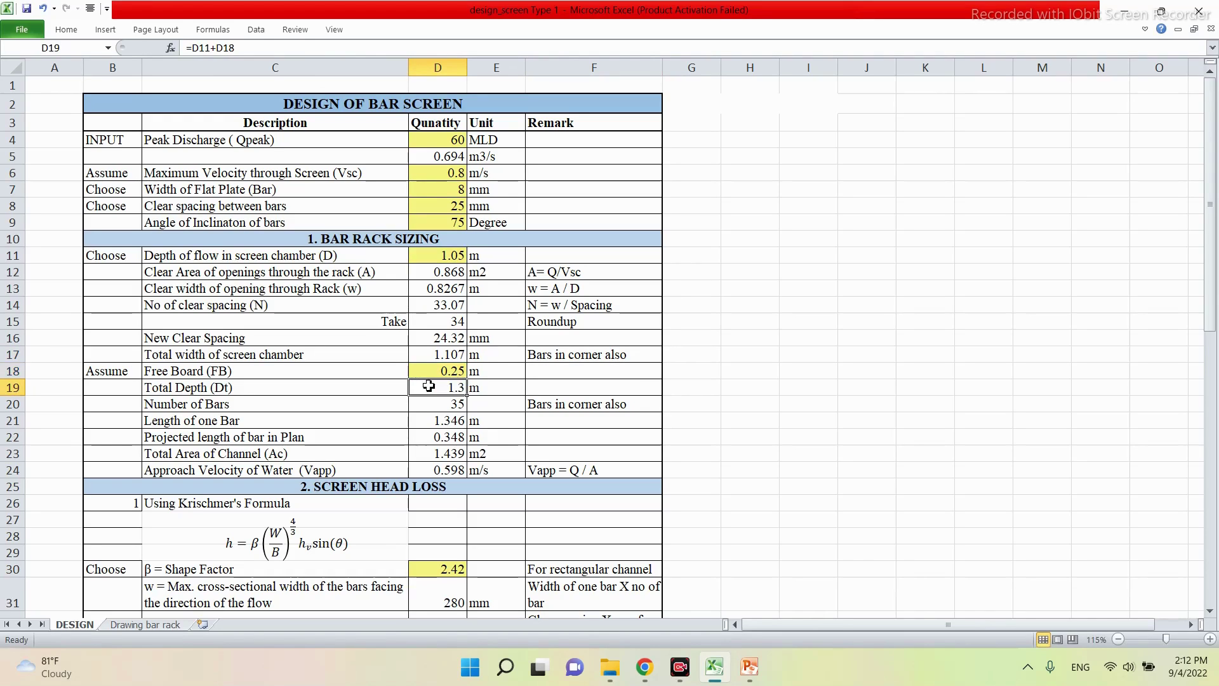
double_click(435, 404)
key(Escape)
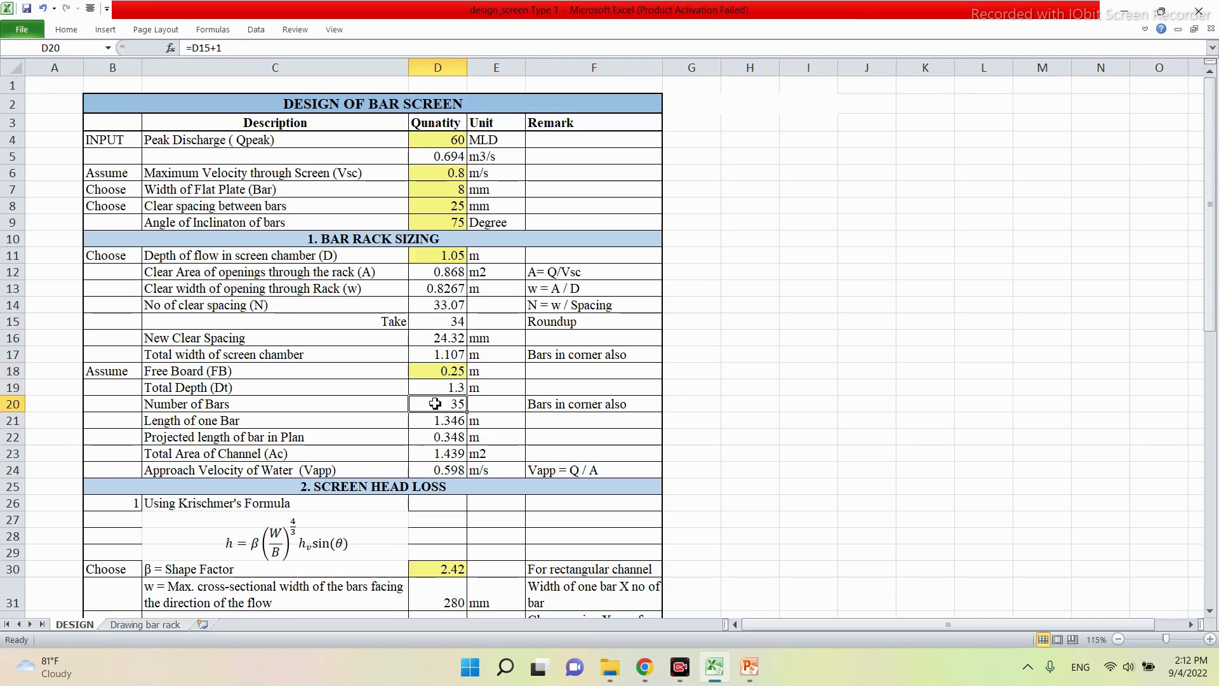
double_click(435, 404)
key(Escape)
double_click(430, 421)
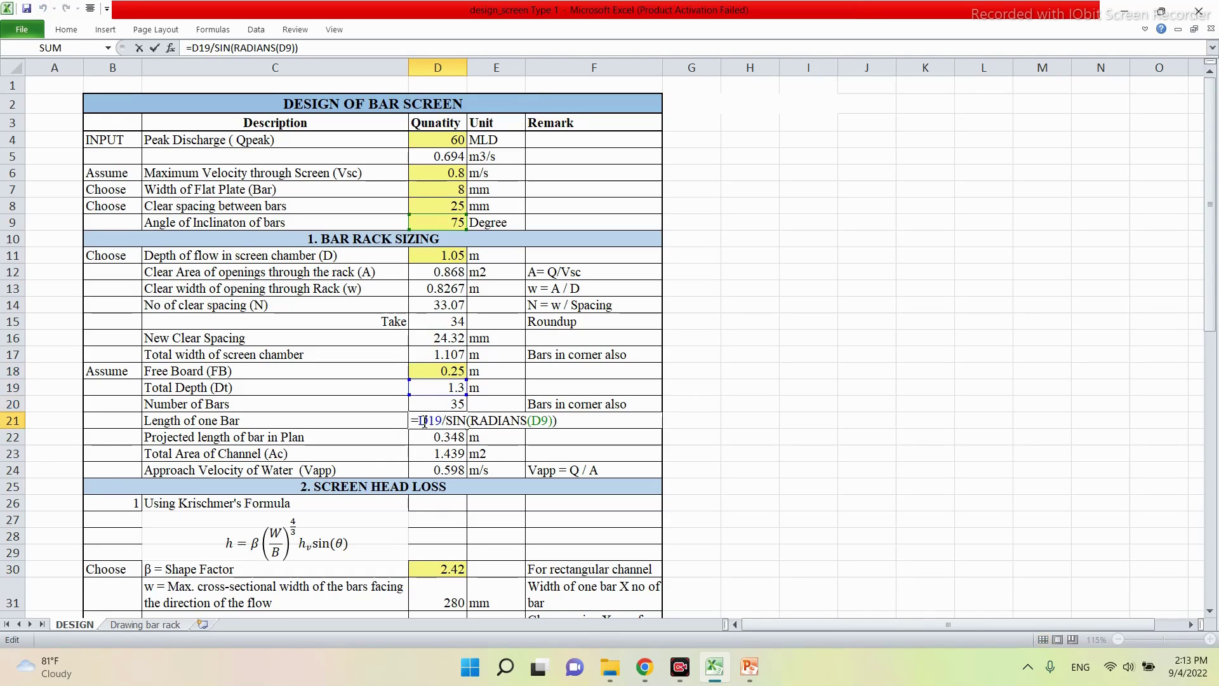
key(Escape)
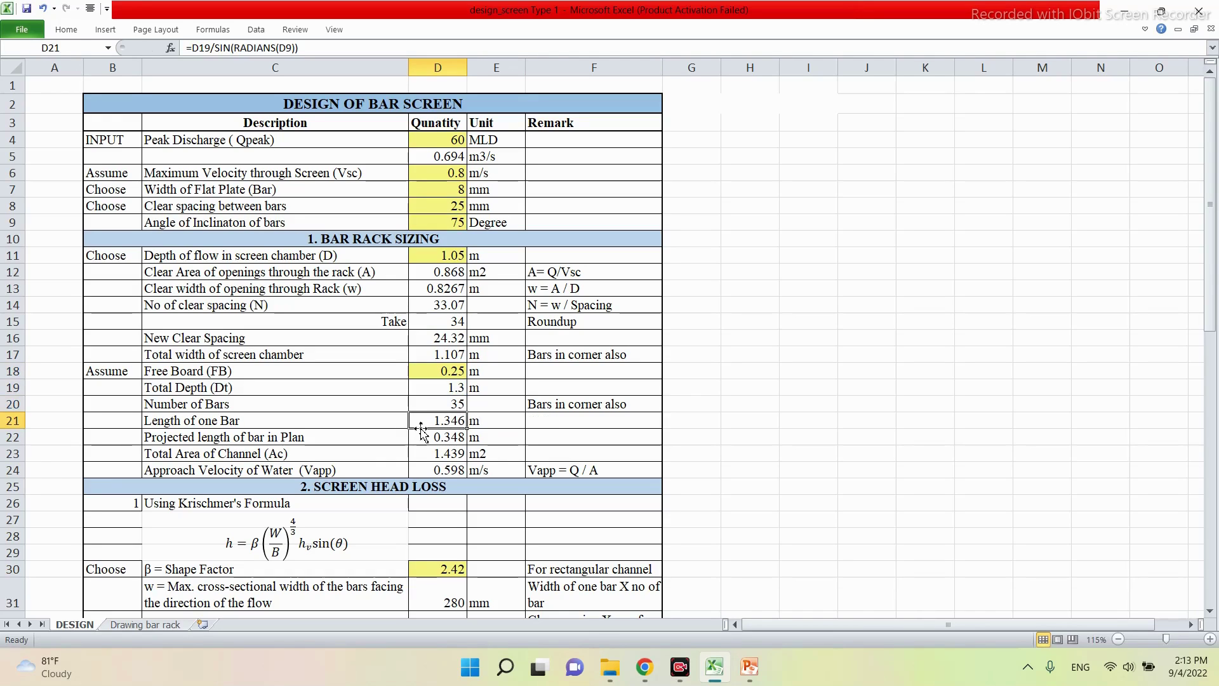
click(429, 438)
double_click(427, 438)
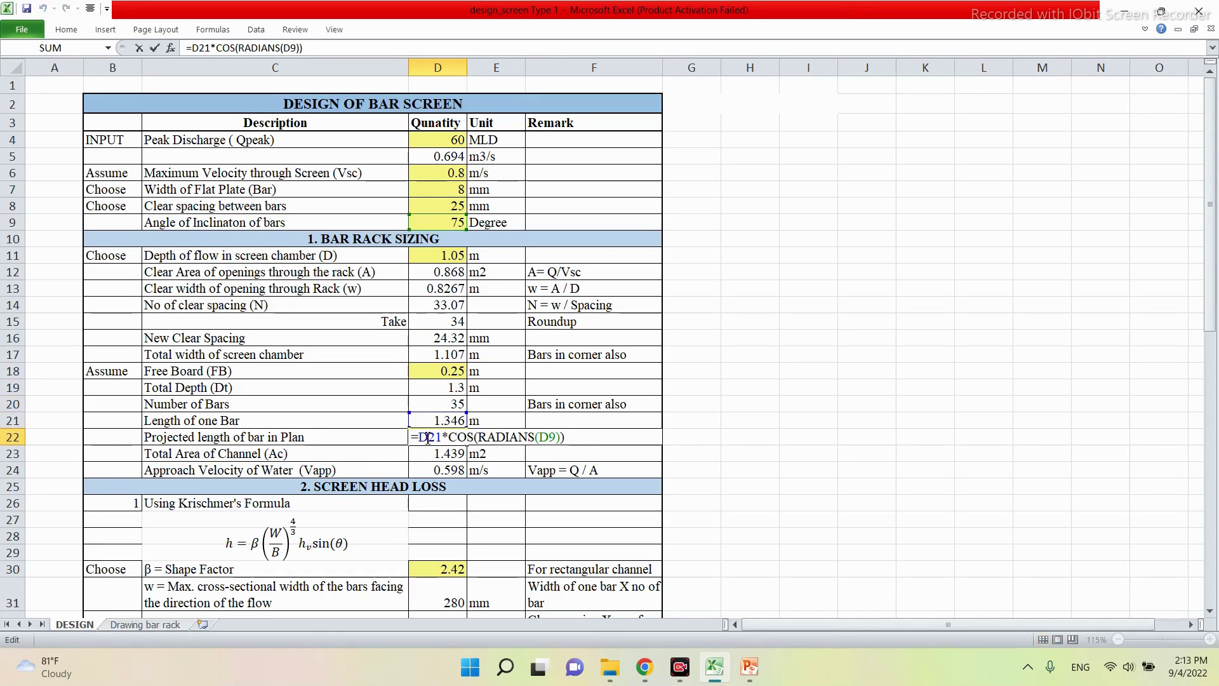
key(Escape)
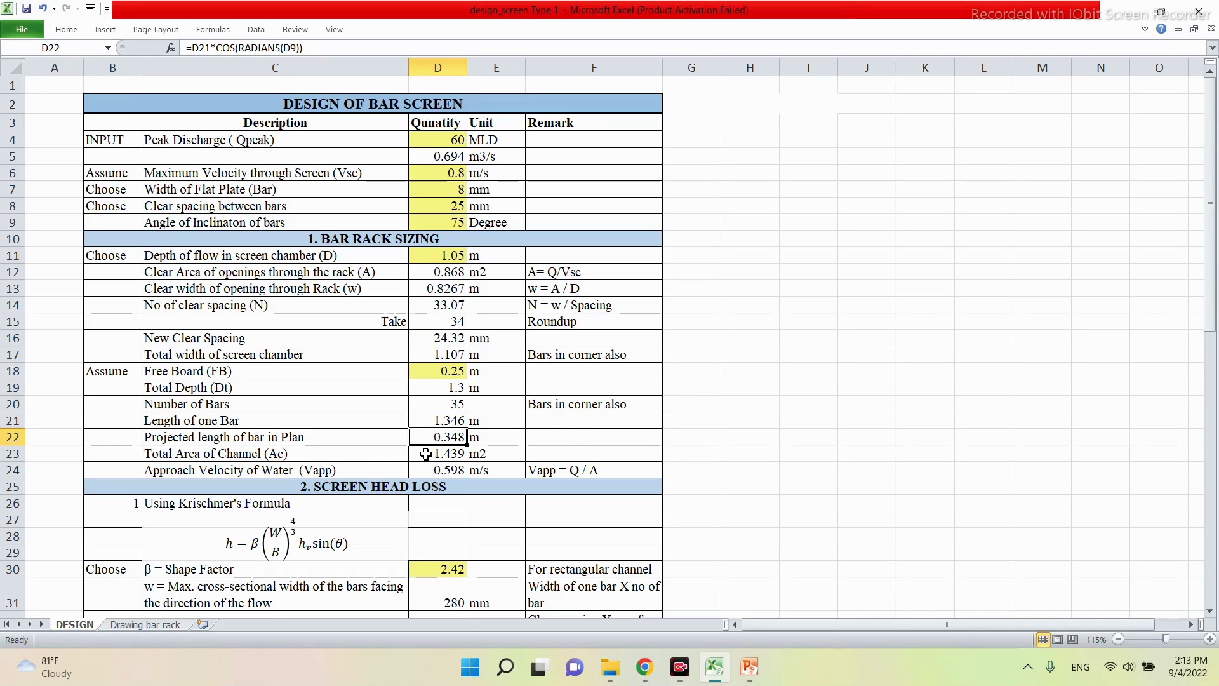
double_click(425, 454)
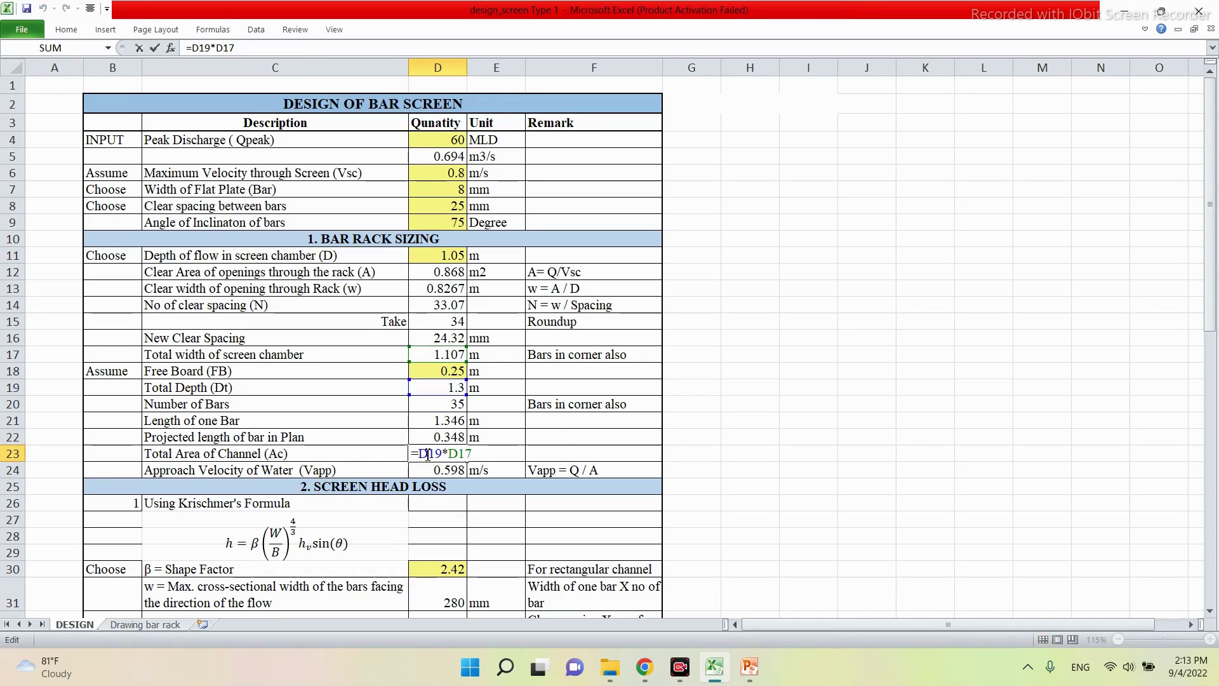
key(Escape)
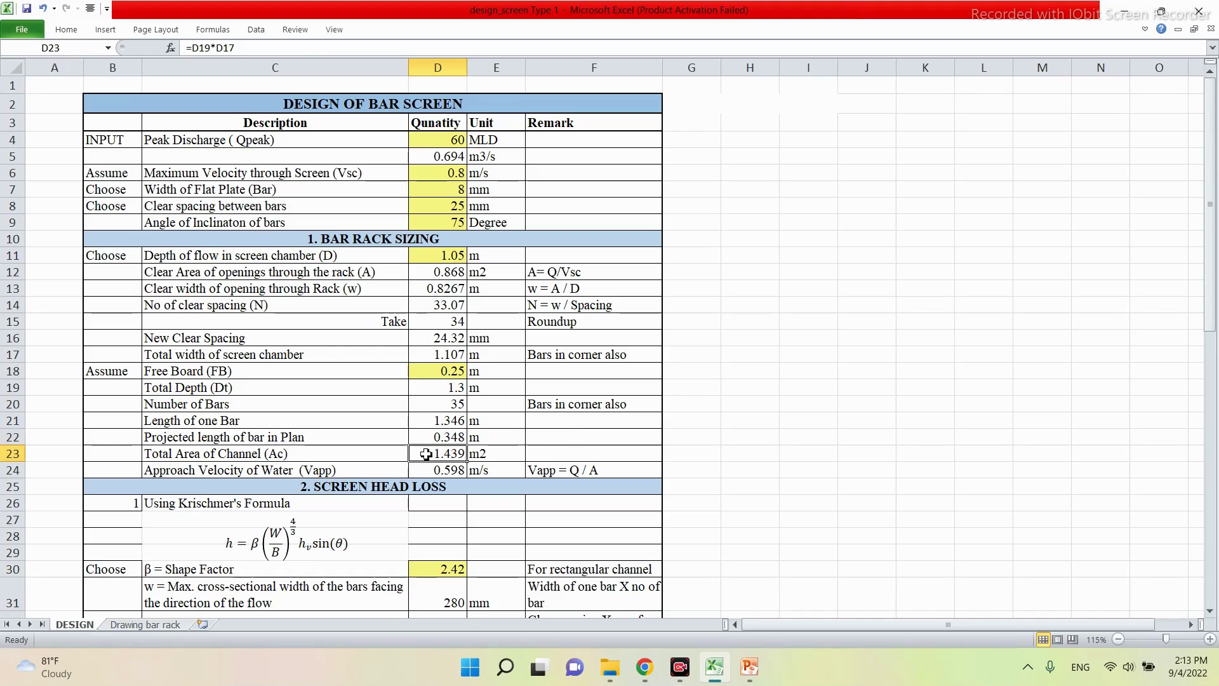
double_click(427, 470)
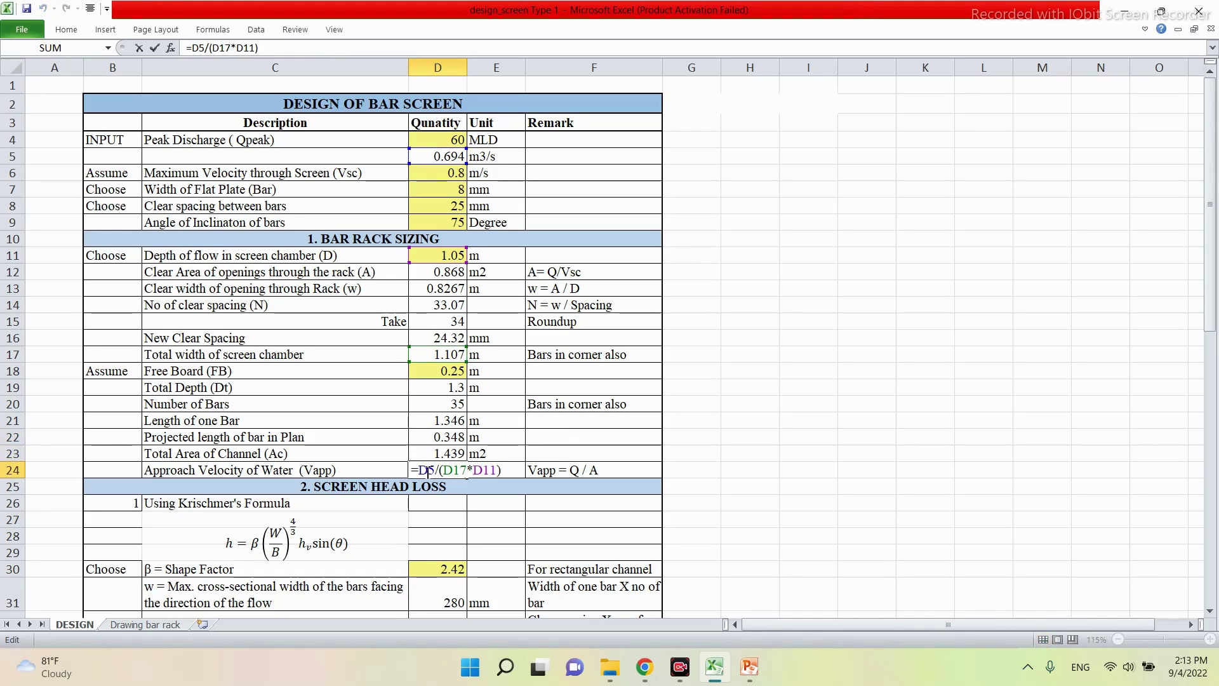
key(Escape)
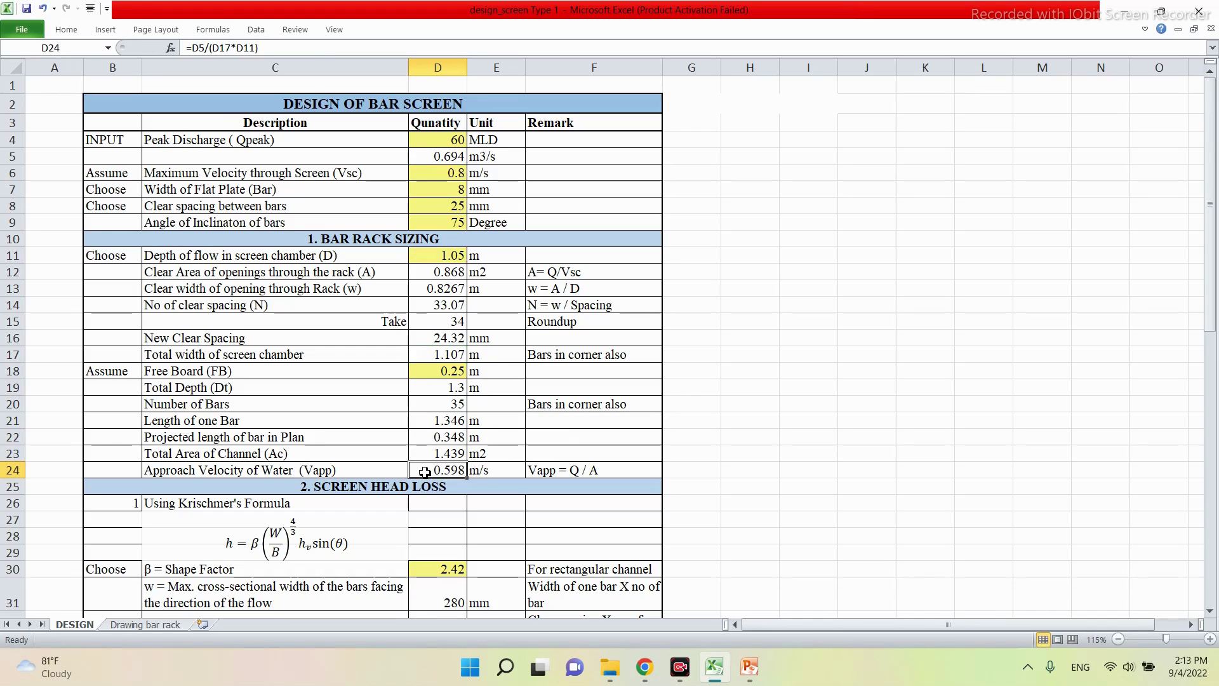
scroll(424, 472, down, 3)
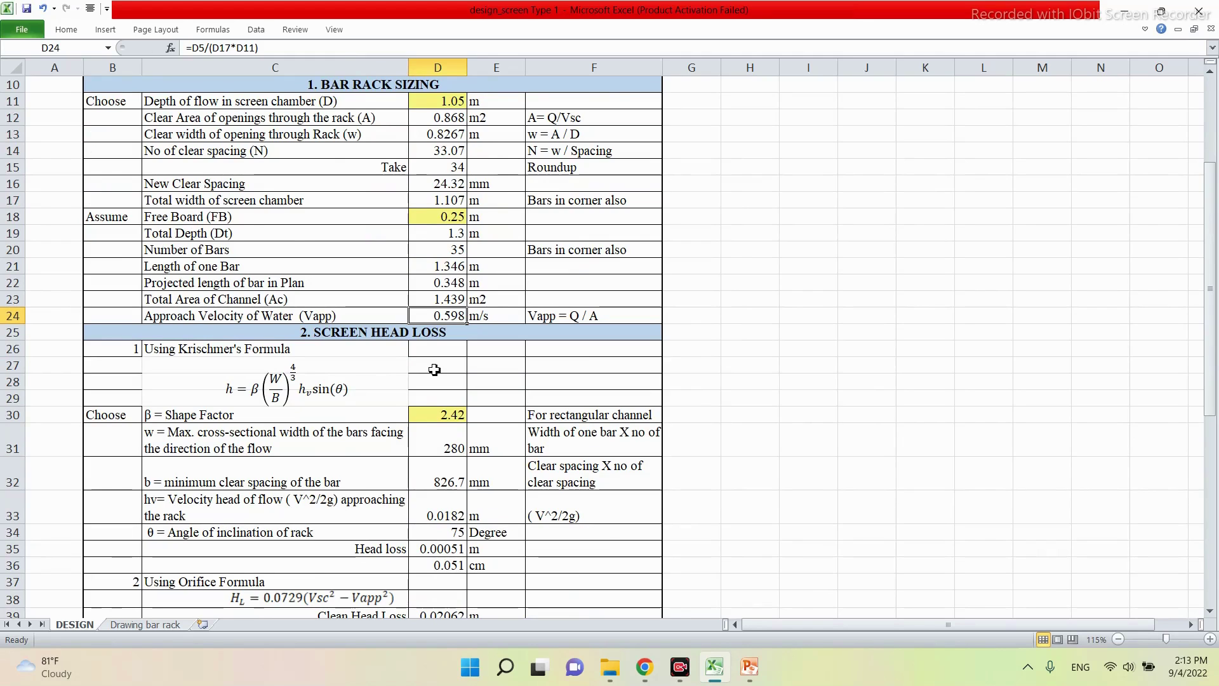
scroll(434, 370, down, 1)
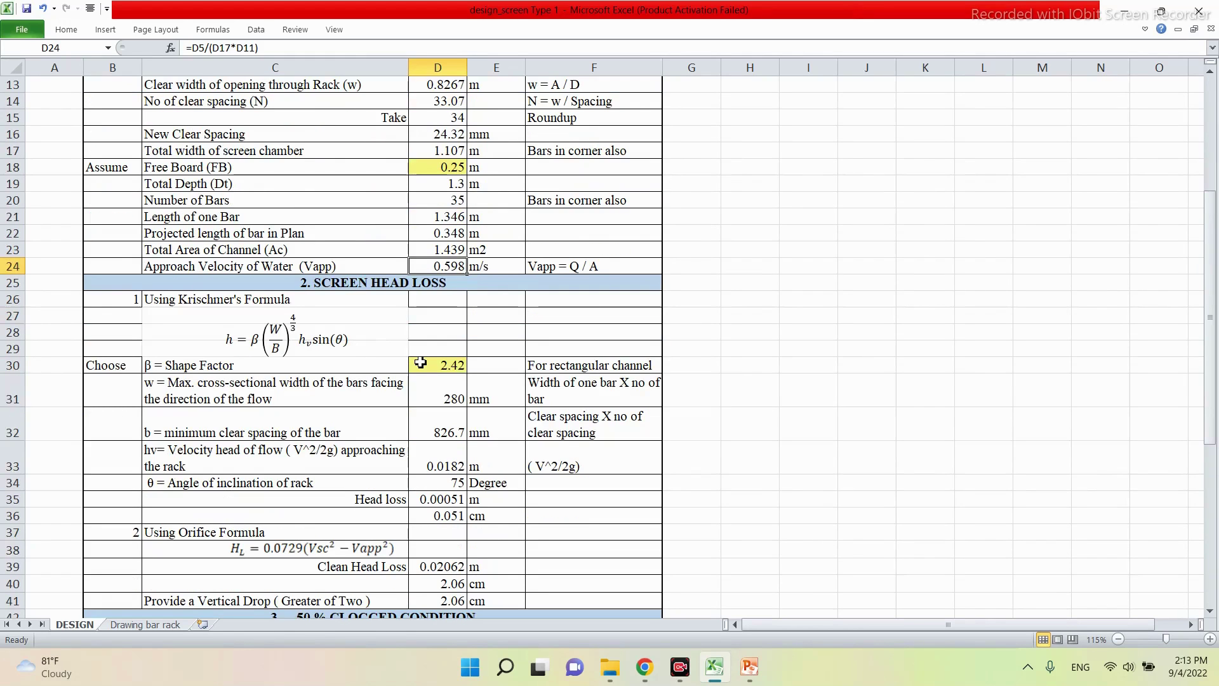
click(421, 362)
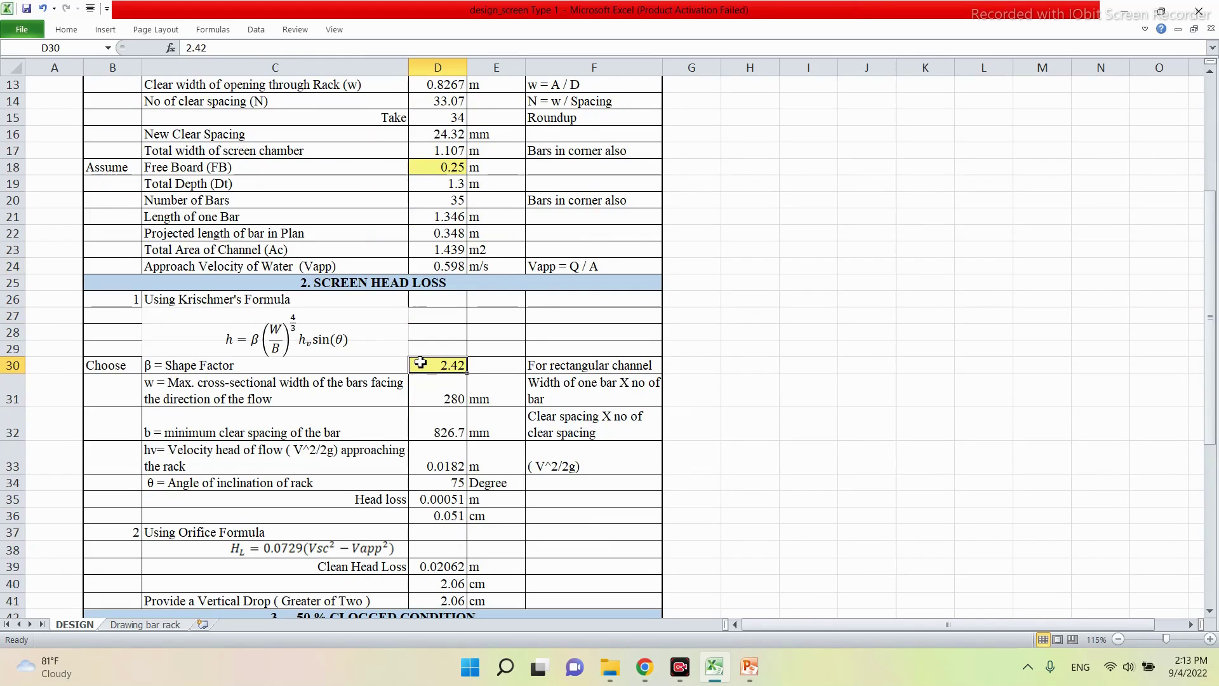
click(432, 387)
double_click(431, 386)
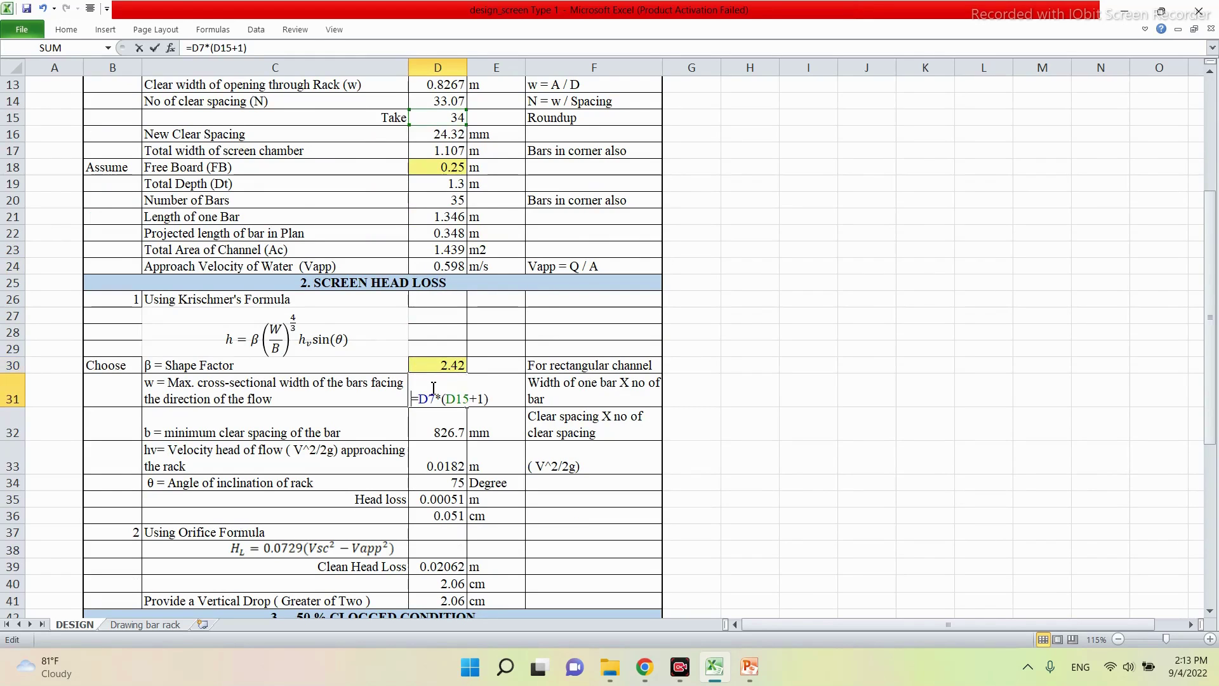
key(Escape)
double_click(430, 425)
key(Escape)
double_click(429, 459)
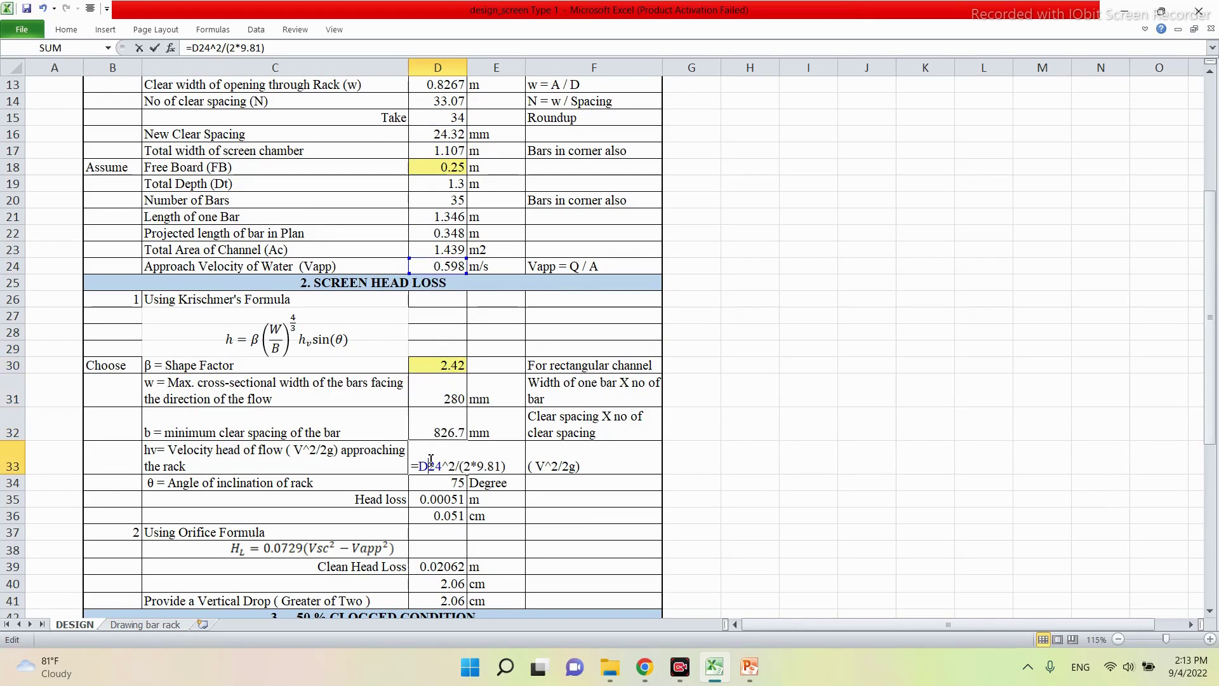
key(Escape)
double_click(437, 483)
key(Escape)
double_click(437, 499)
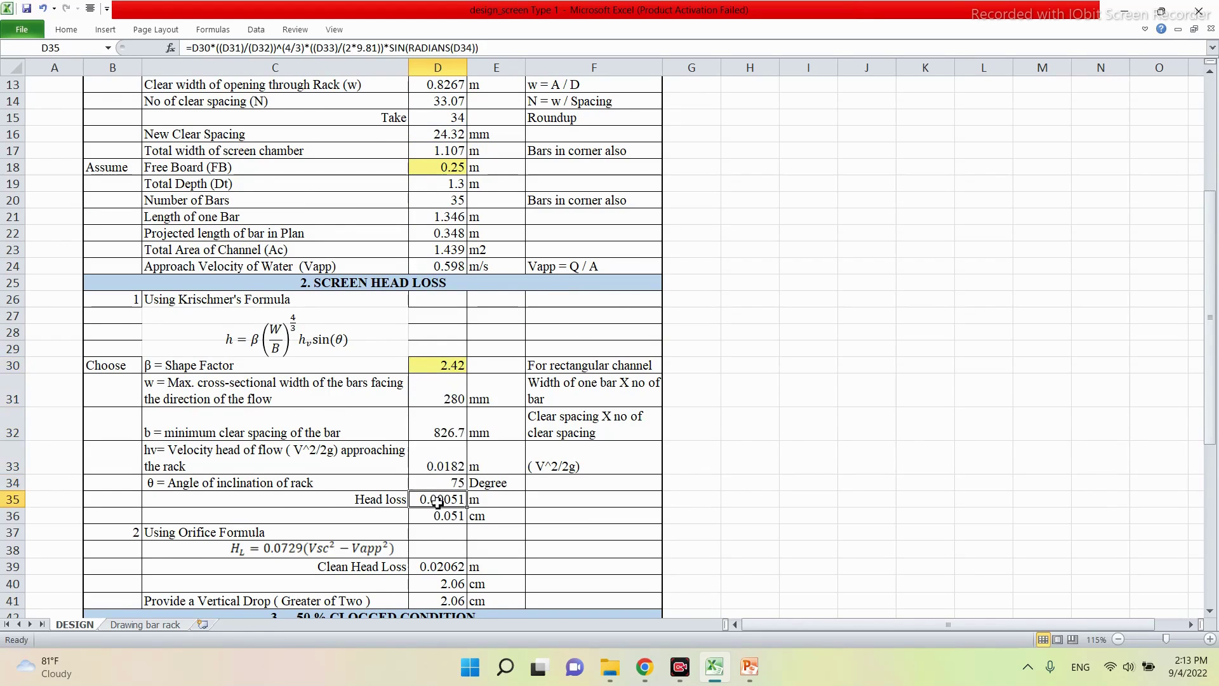
scroll(439, 432, down, 1)
key(Escape)
scroll(430, 426, down, 1)
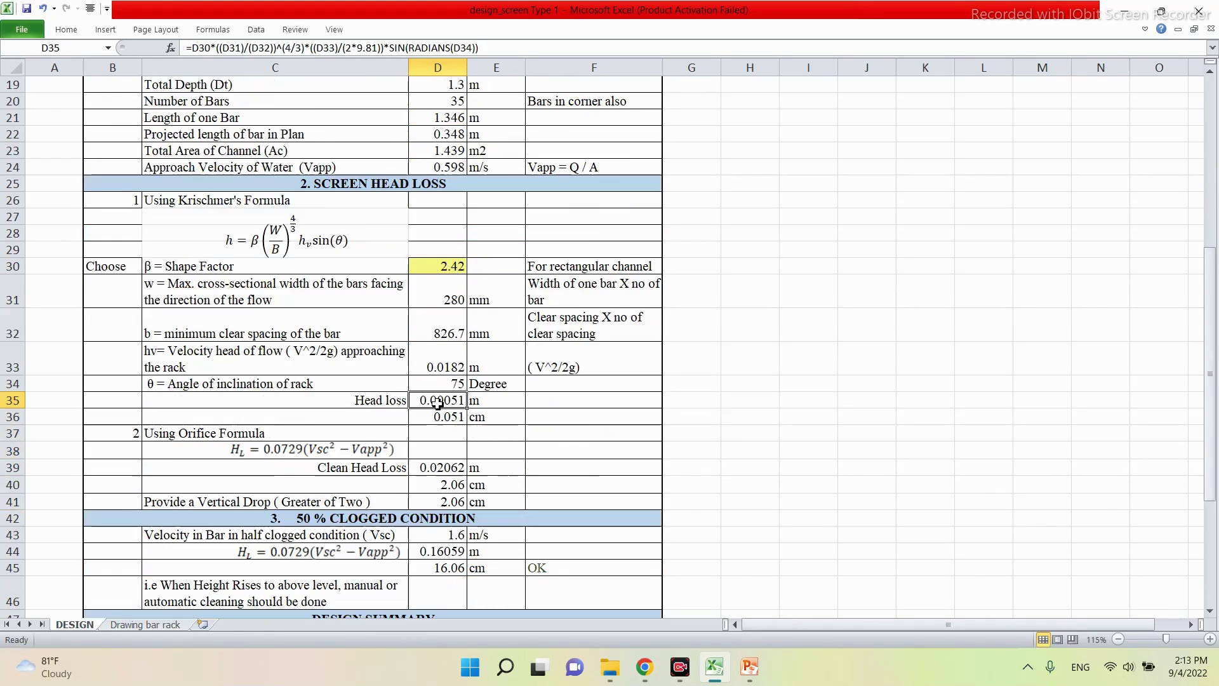
click(431, 417)
scroll(431, 417, down, 1)
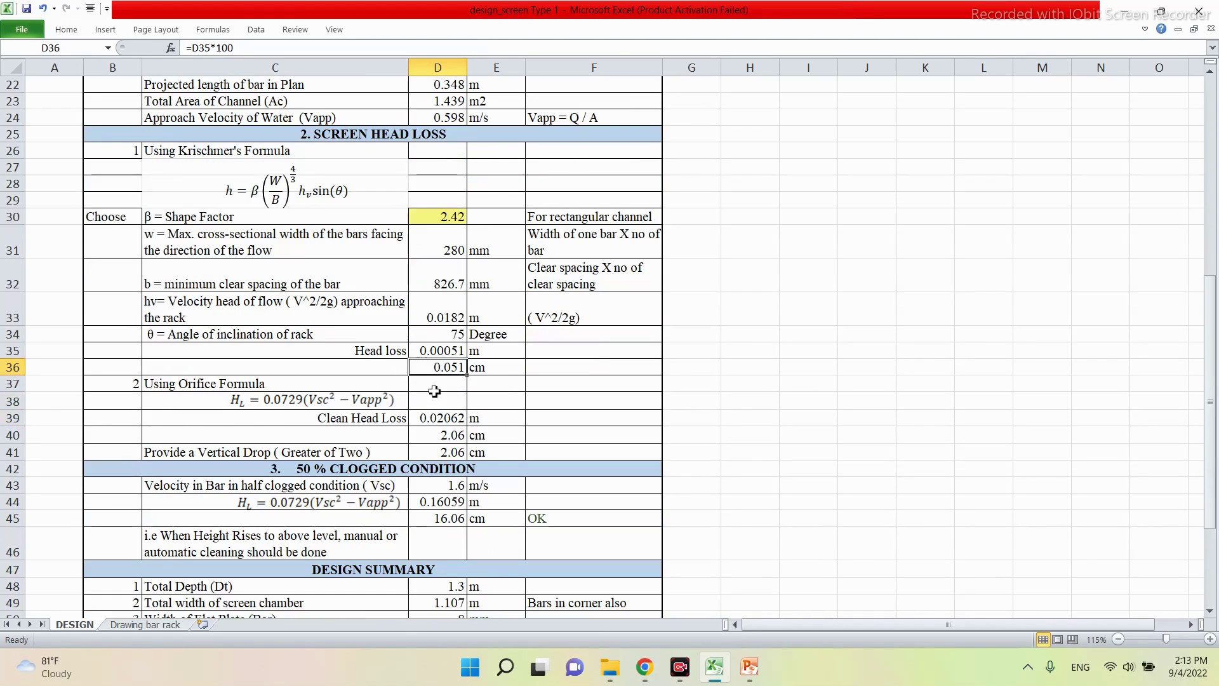
click(436, 408)
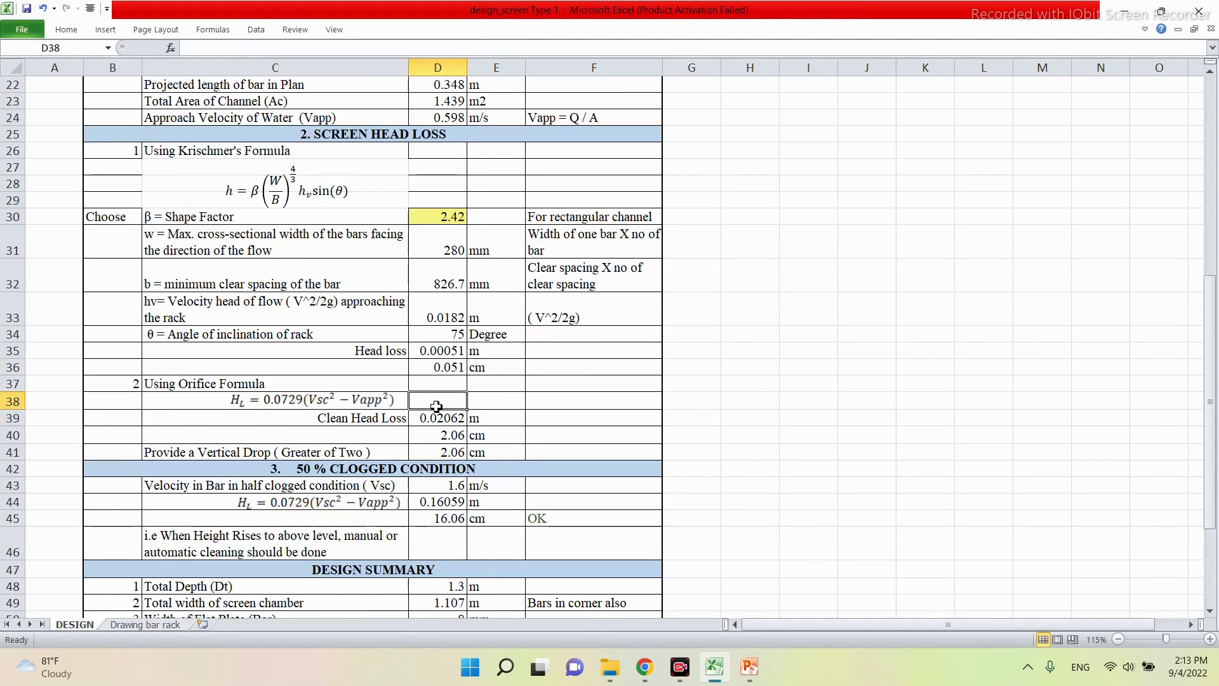
click(432, 440)
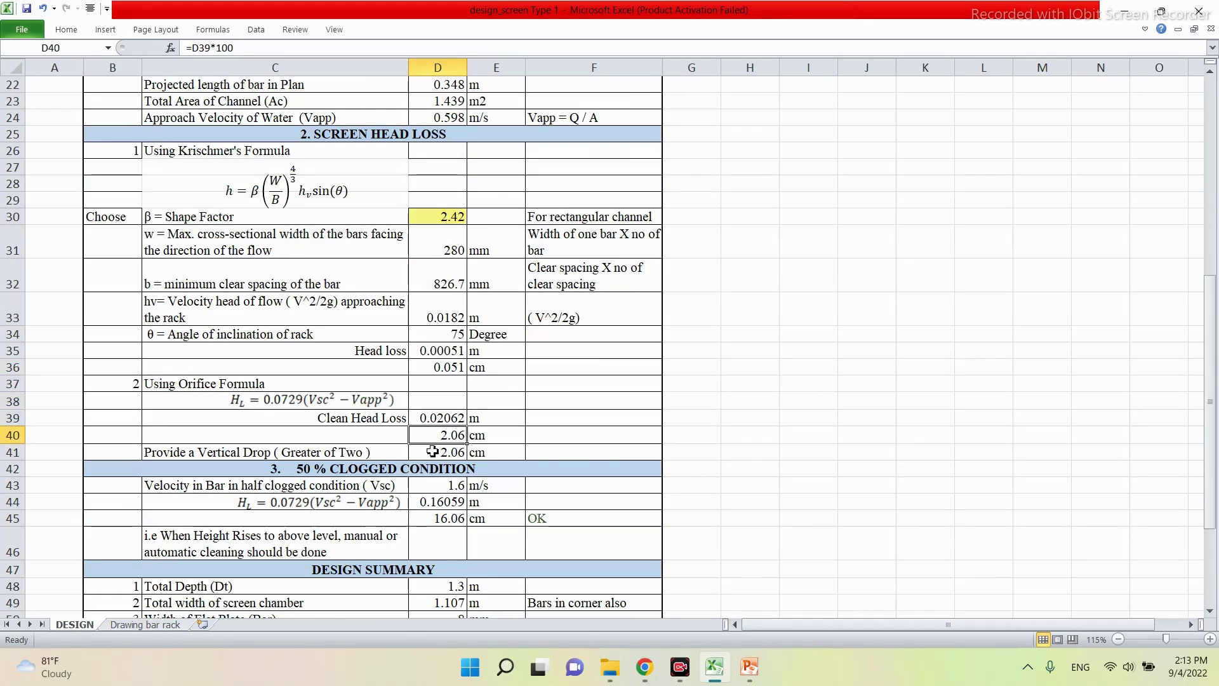
double_click(434, 452)
key(Escape)
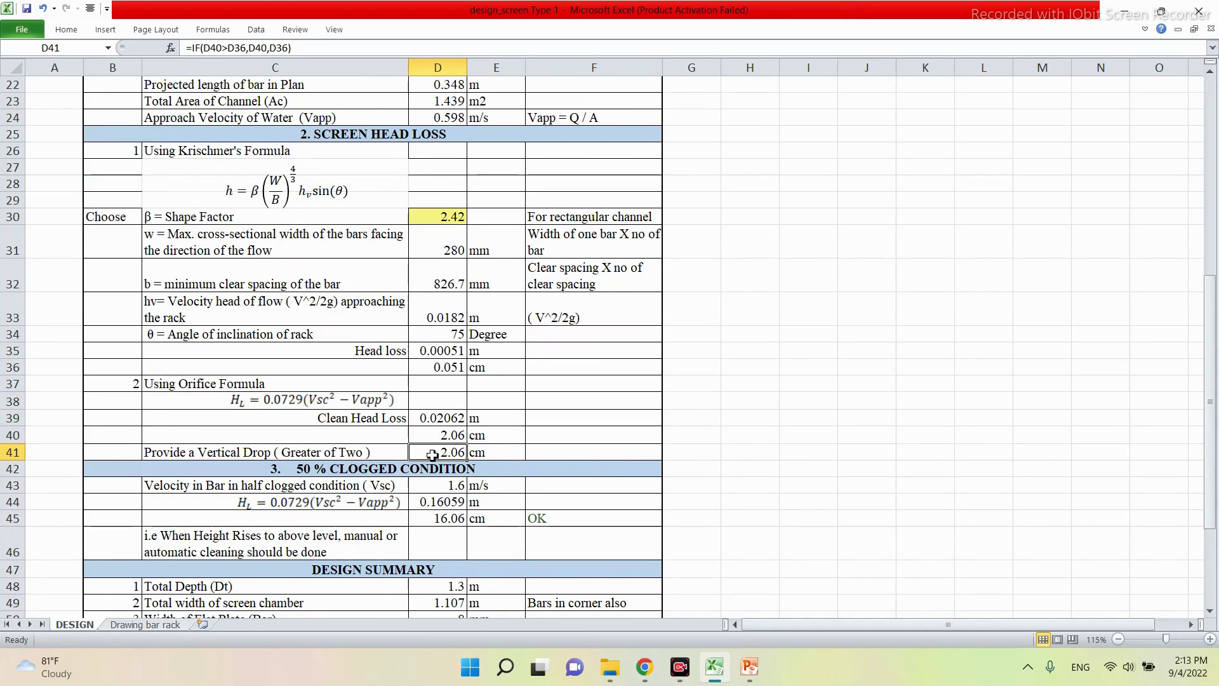
double_click(431, 437)
key(Escape)
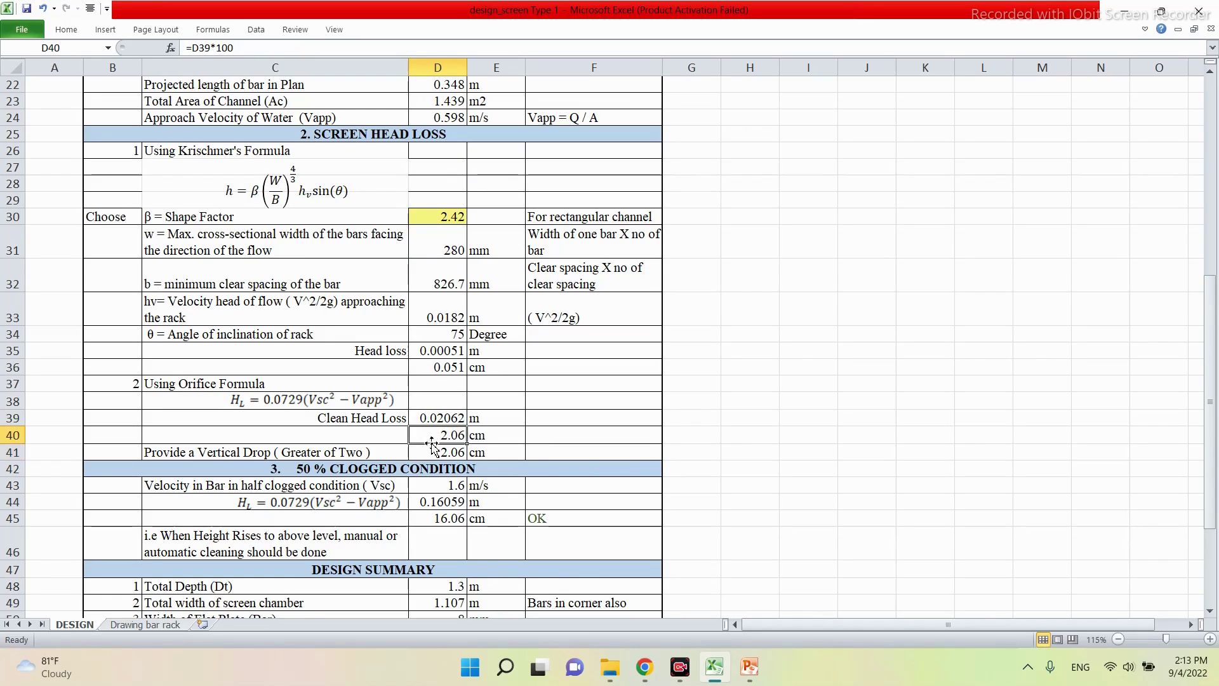
double_click(433, 452)
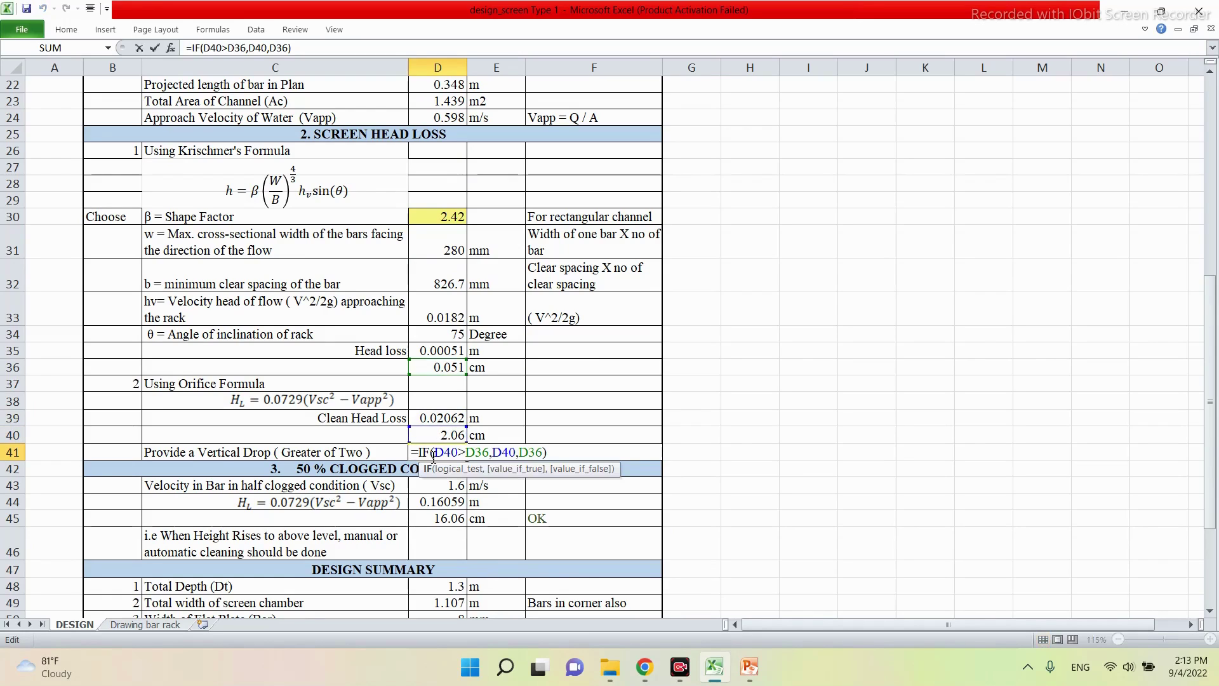
key(Escape)
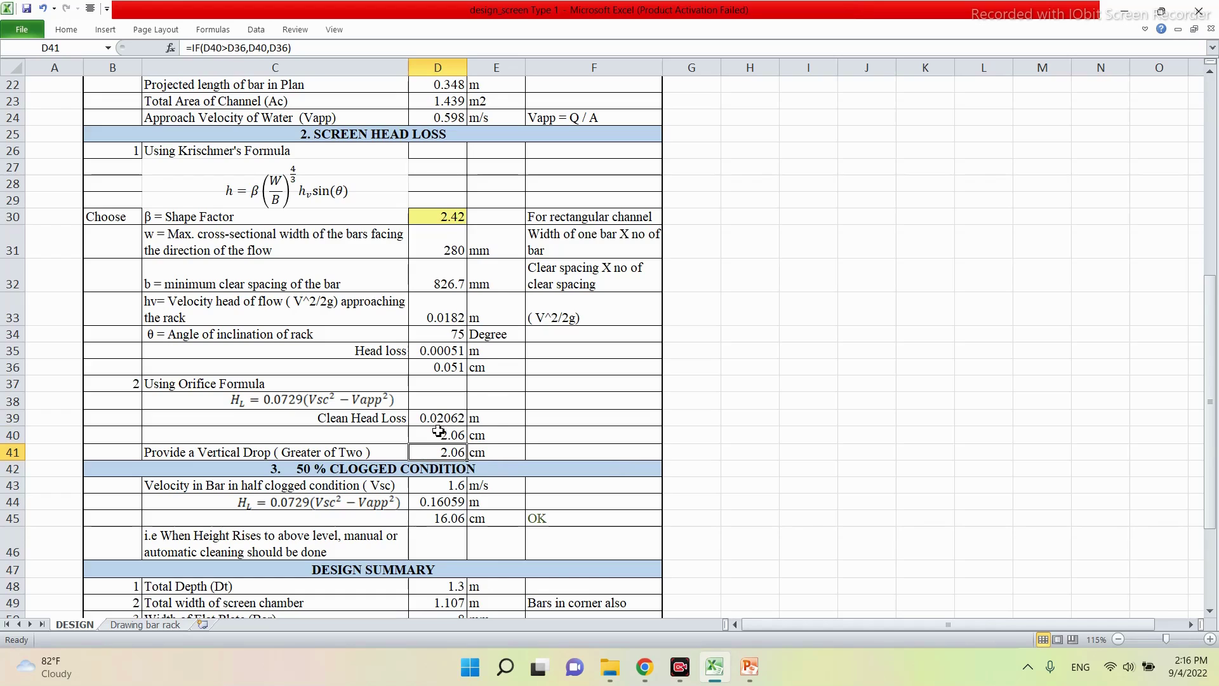
scroll(438, 420, down, 3)
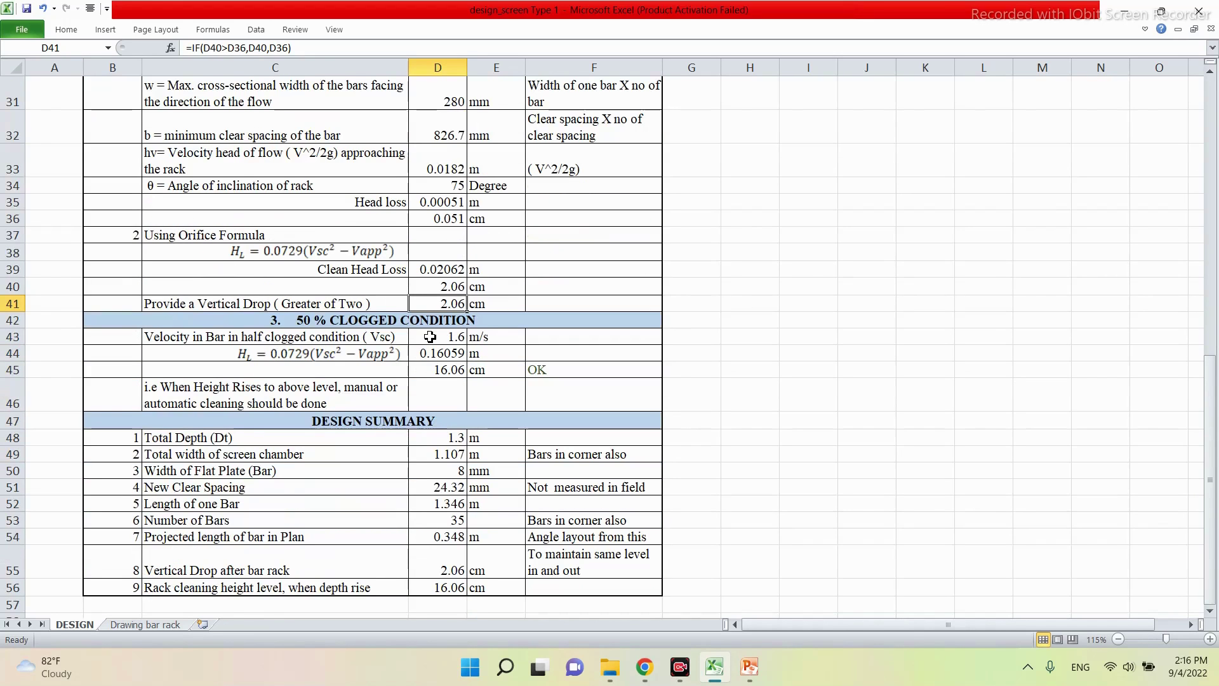
click(437, 322)
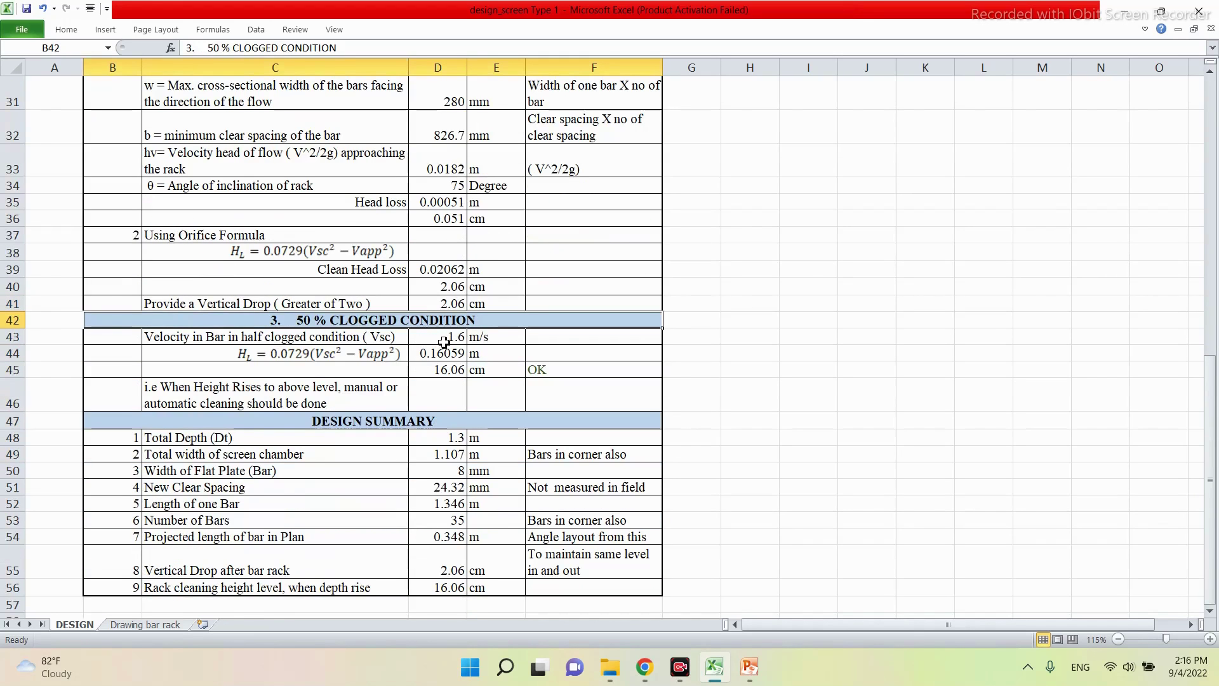
click(442, 341)
double_click(443, 342)
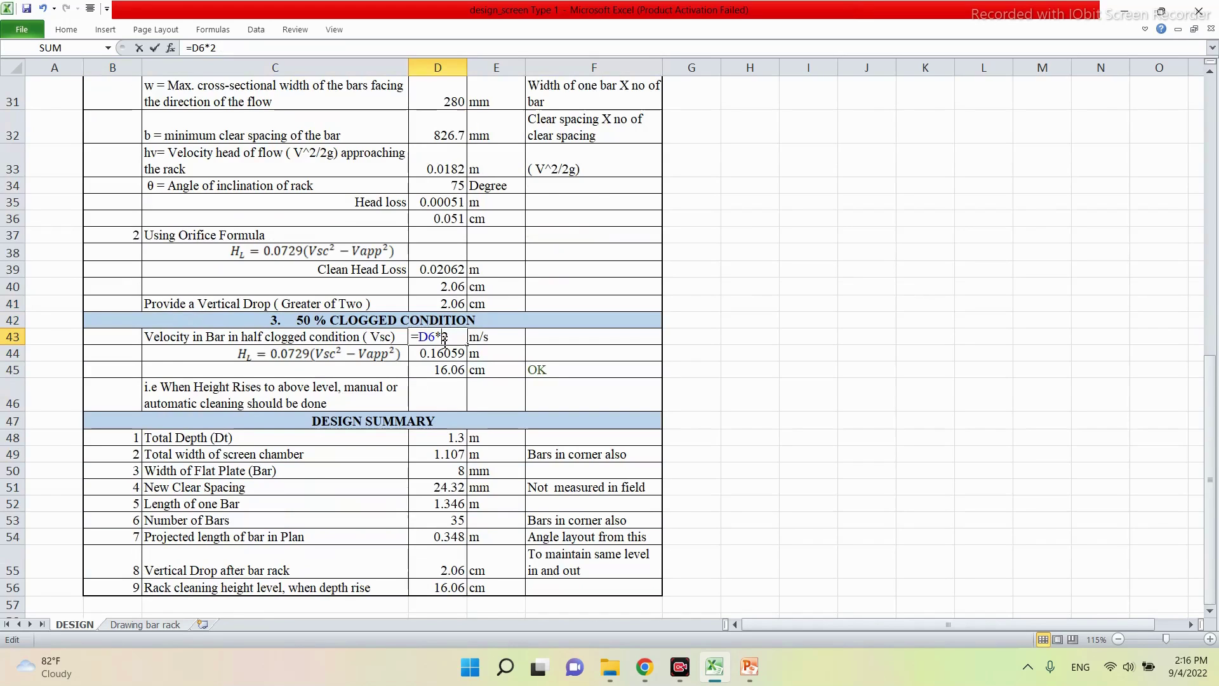
key(Escape)
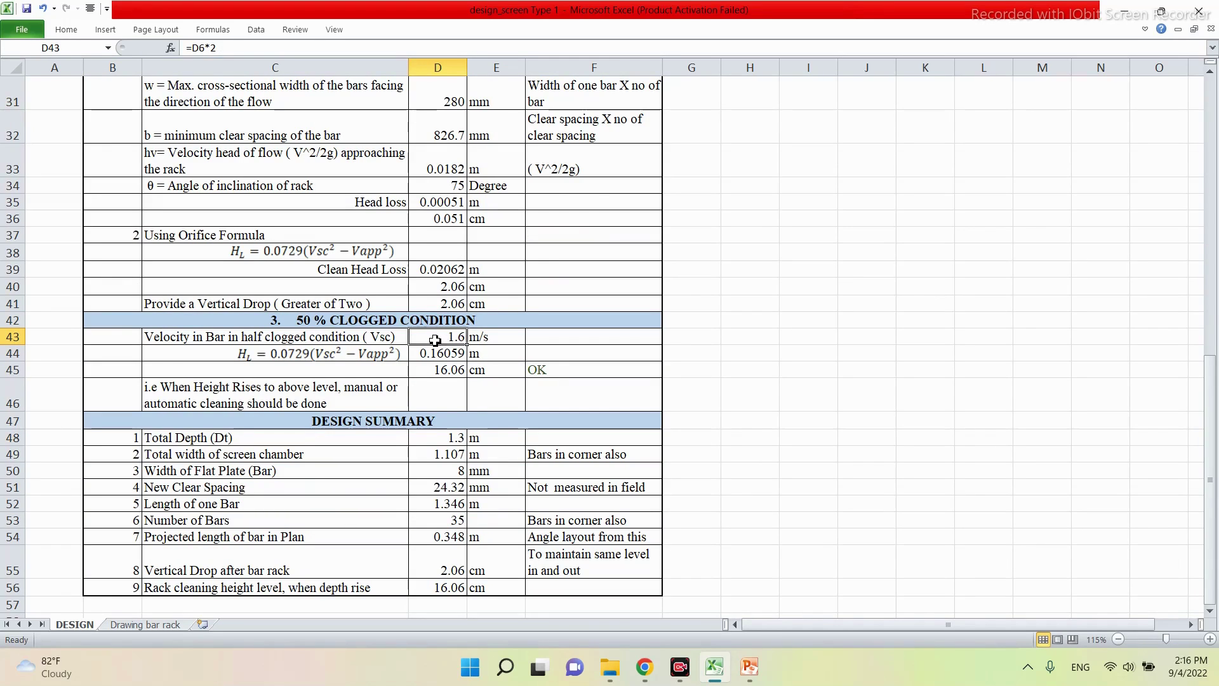
double_click(438, 340)
key(Escape)
click(426, 372)
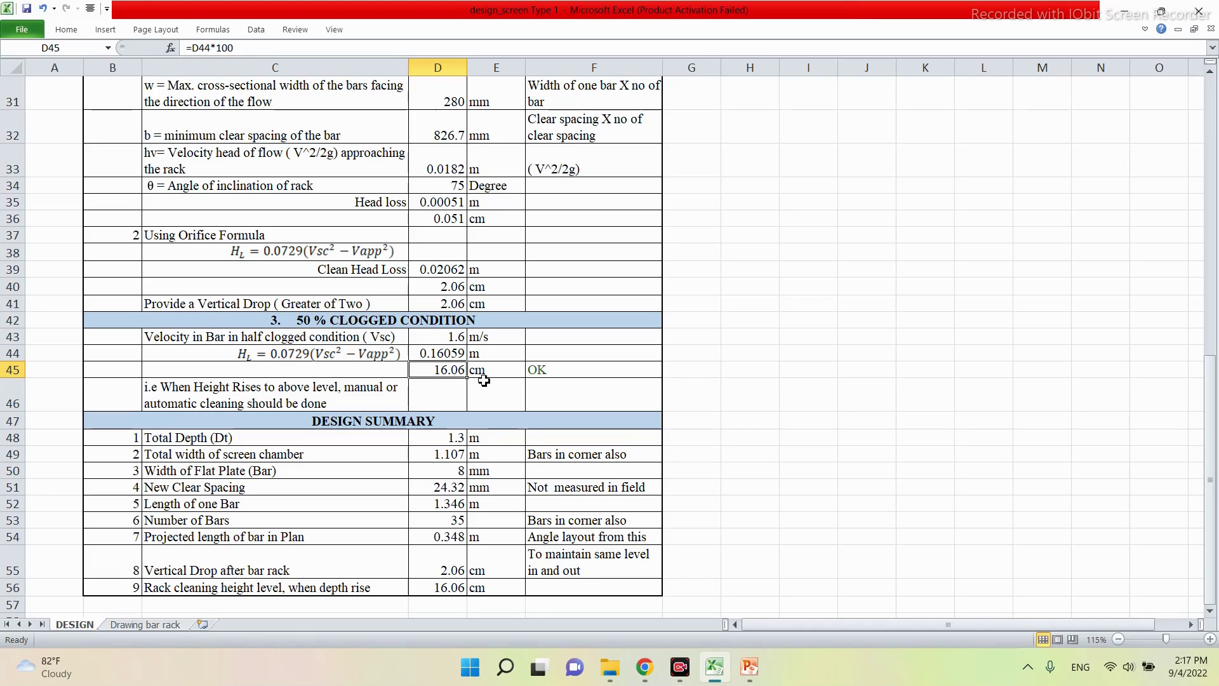
double_click(547, 370)
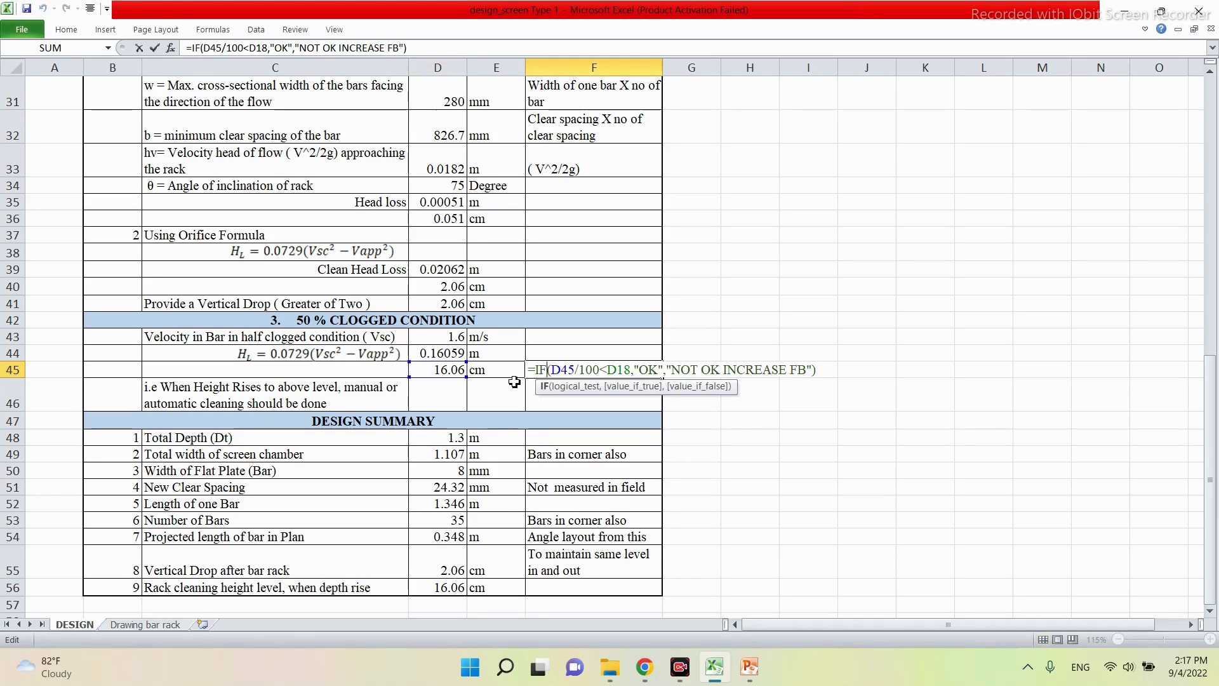
key(Escape)
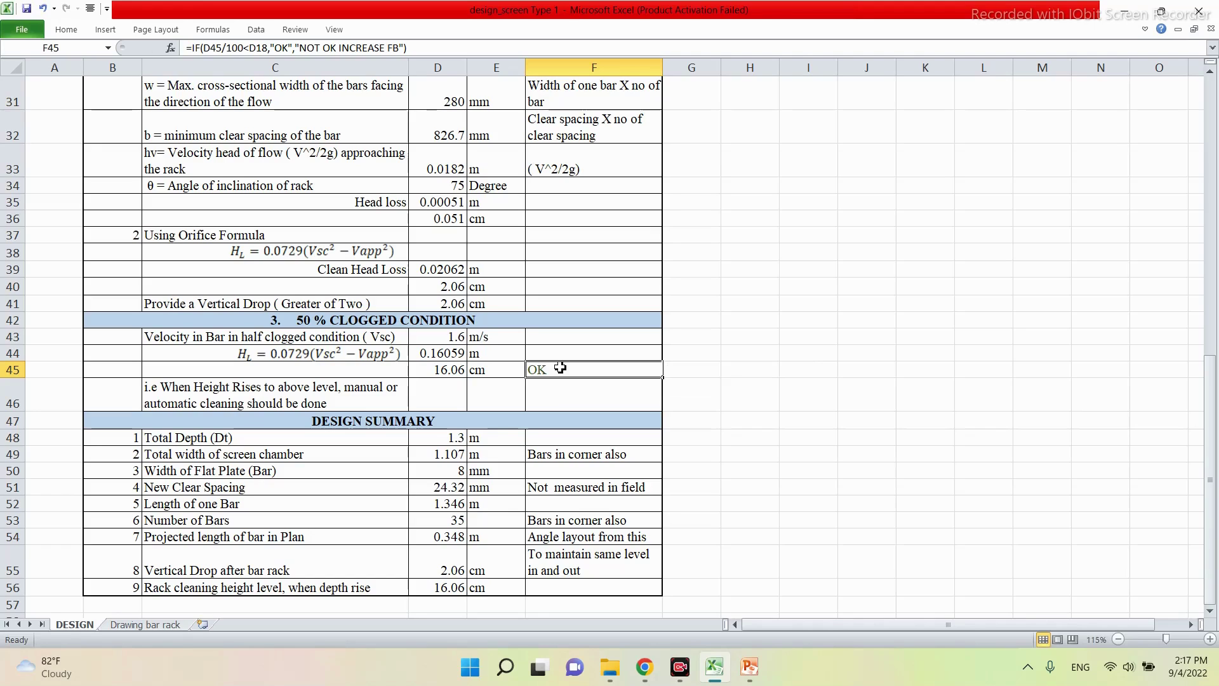
click(398, 395)
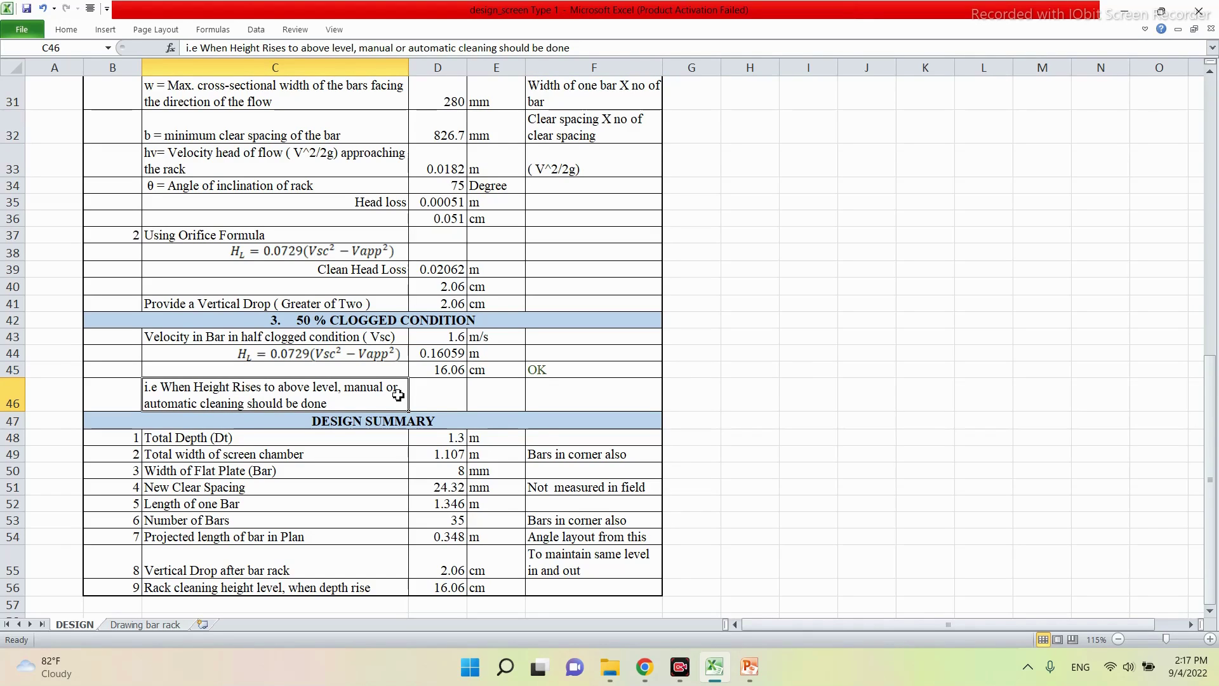
click(456, 424)
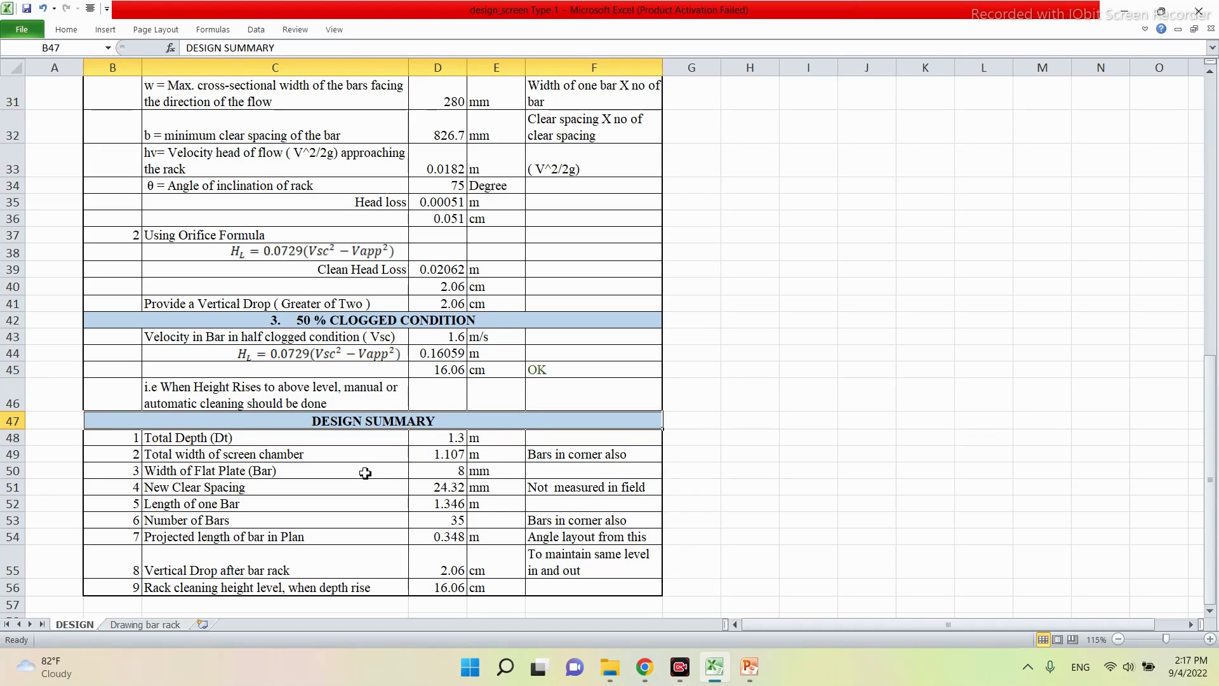
click(160, 626)
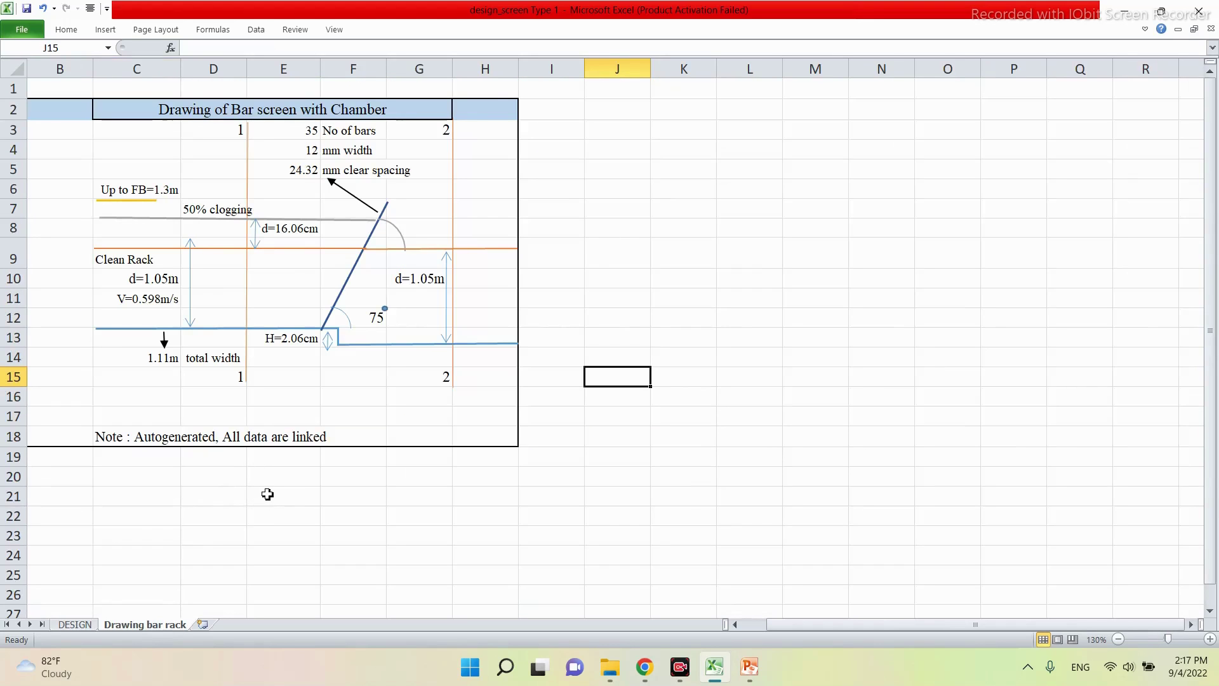
click(117, 443)
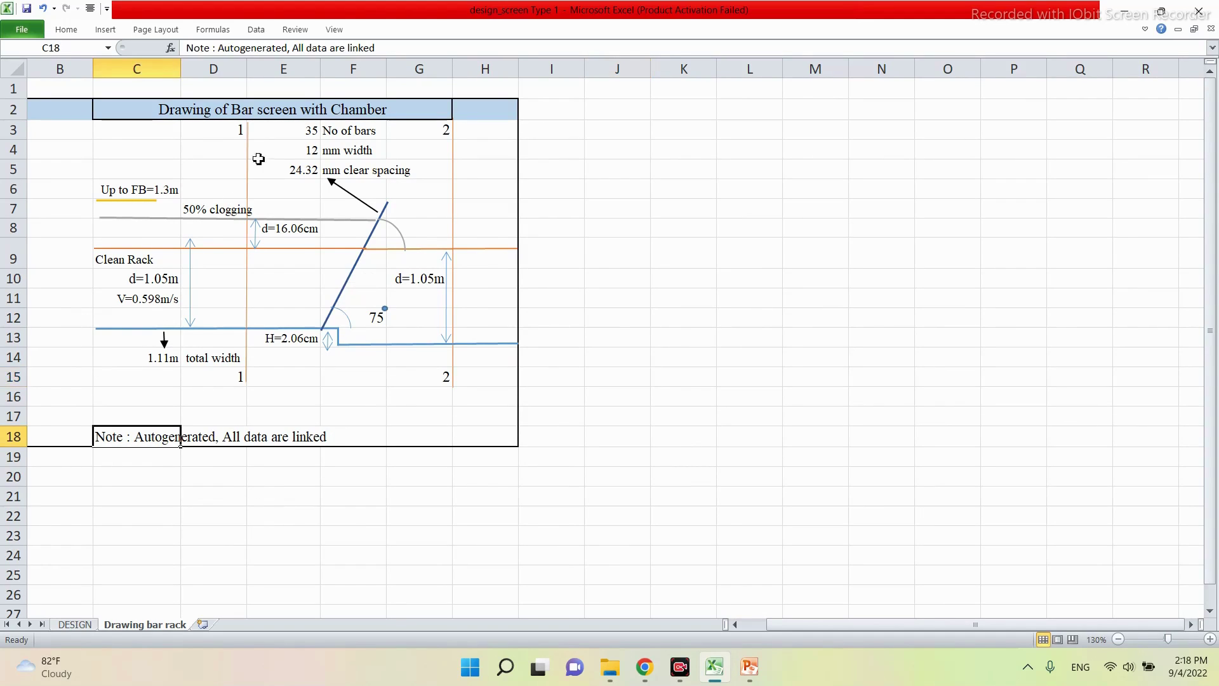
click(290, 124)
click(293, 153)
click(293, 169)
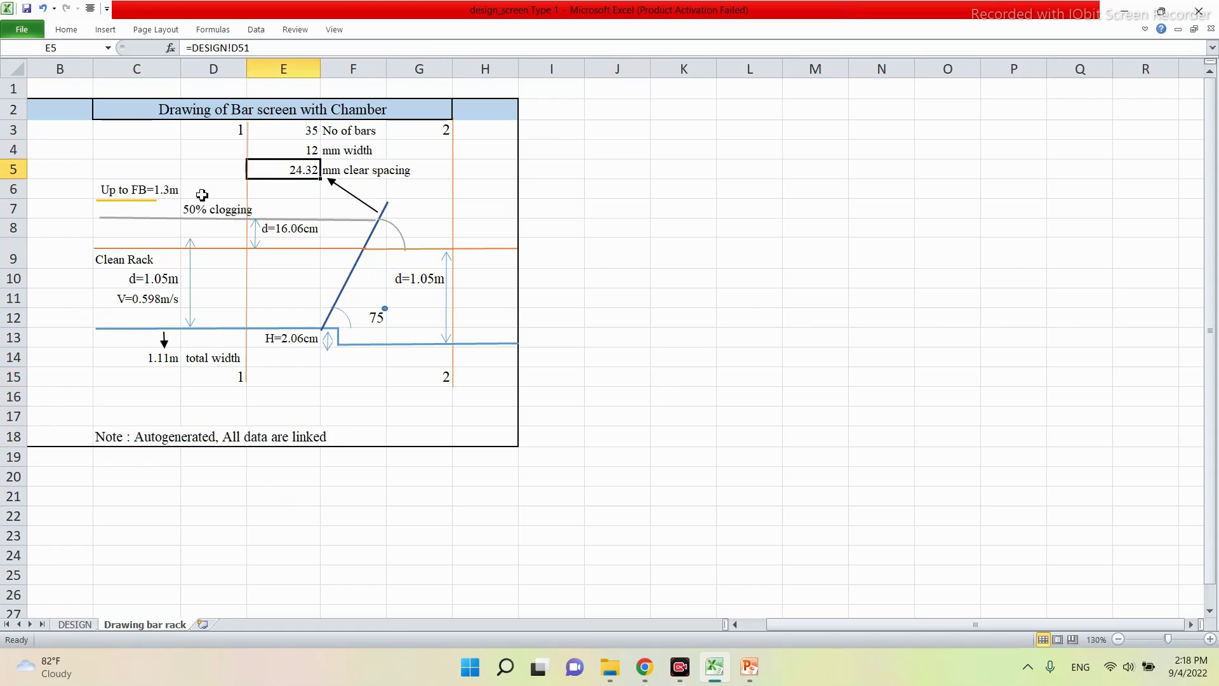
click(150, 195)
click(209, 205)
click(135, 251)
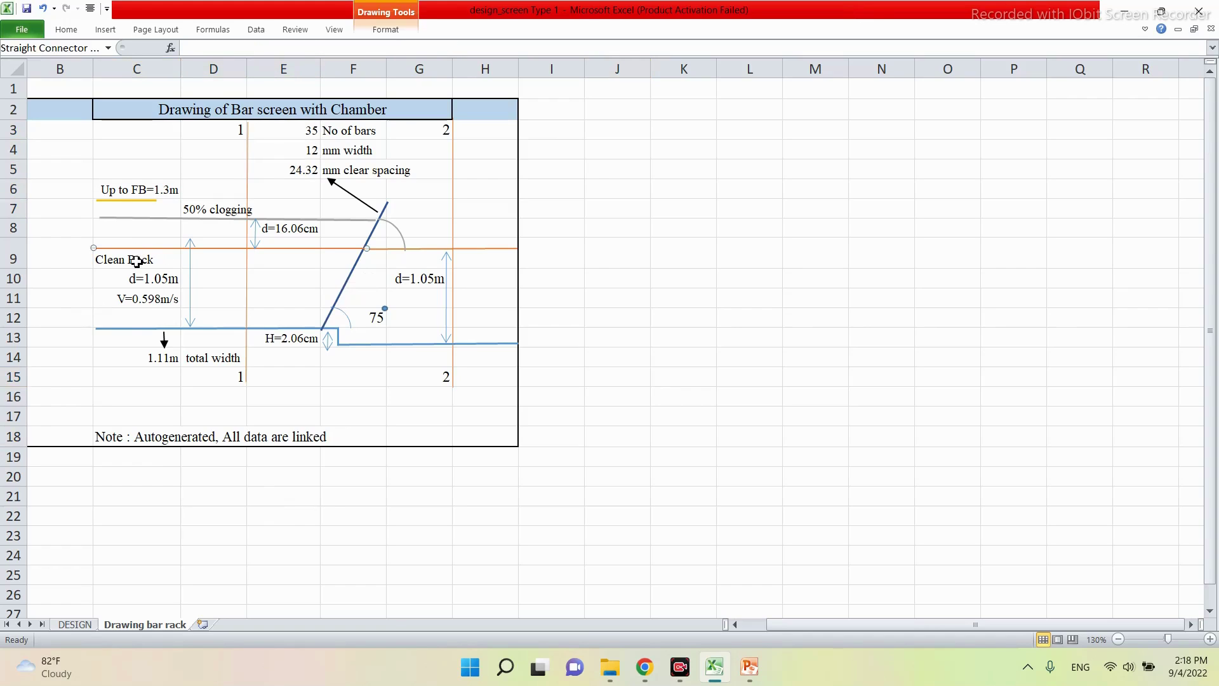
click(135, 260)
click(157, 281)
click(158, 299)
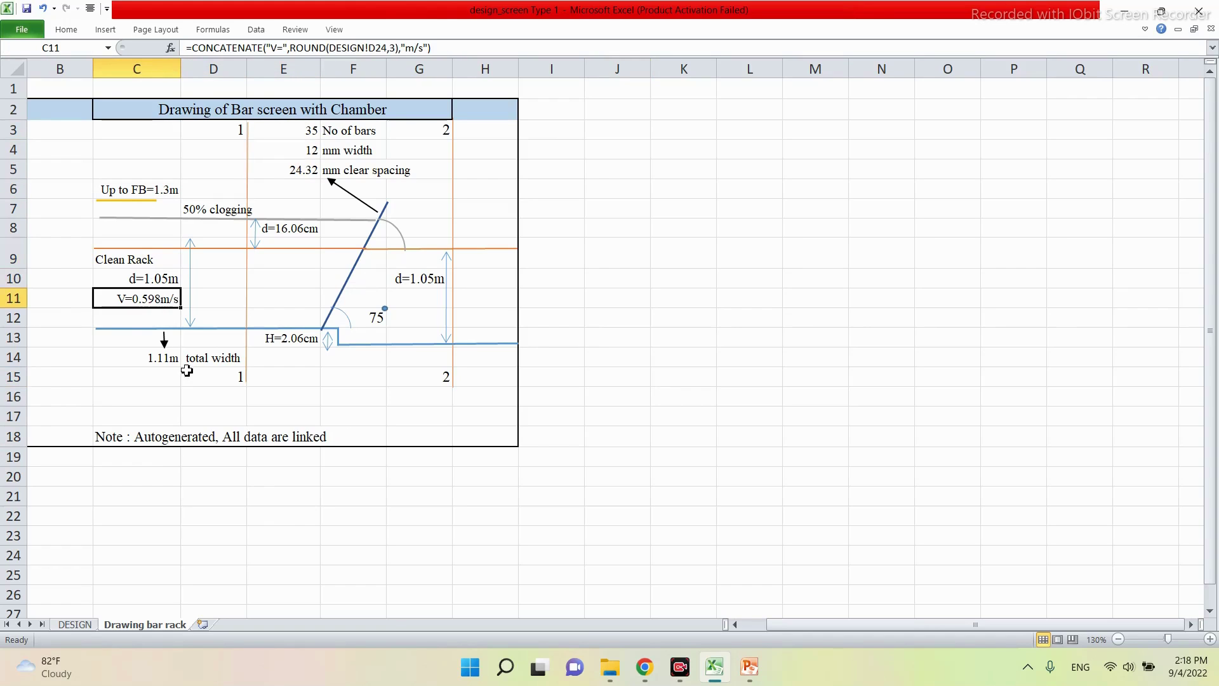
click(217, 359)
click(287, 338)
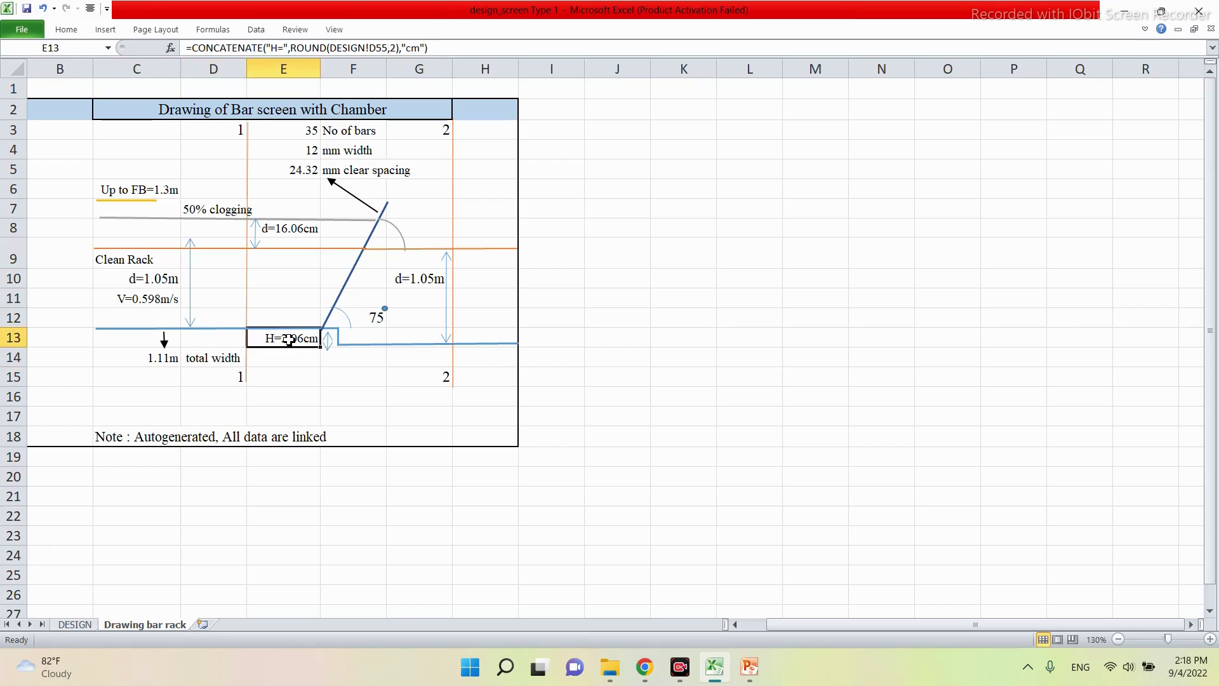
click(75, 624)
scroll(524, 233, up, 6)
click(74, 624)
scroll(267, 378, up, 2)
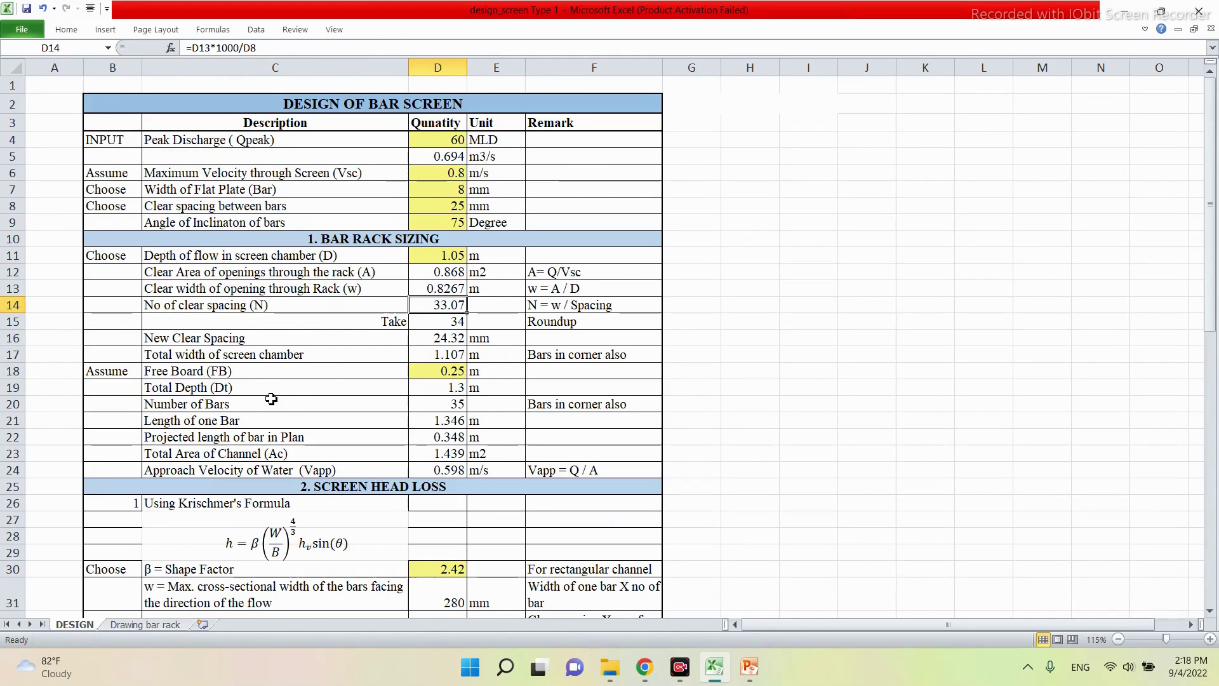
click(159, 624)
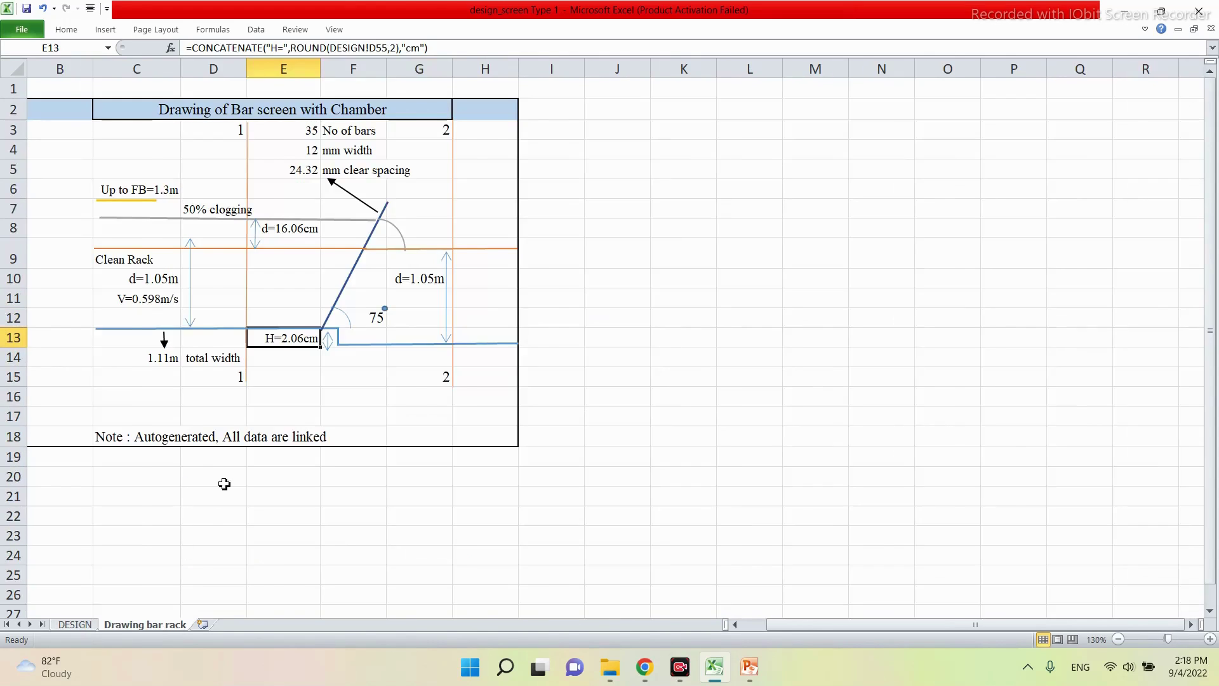
key(ctrl+Page_Up)
click(339, 439)
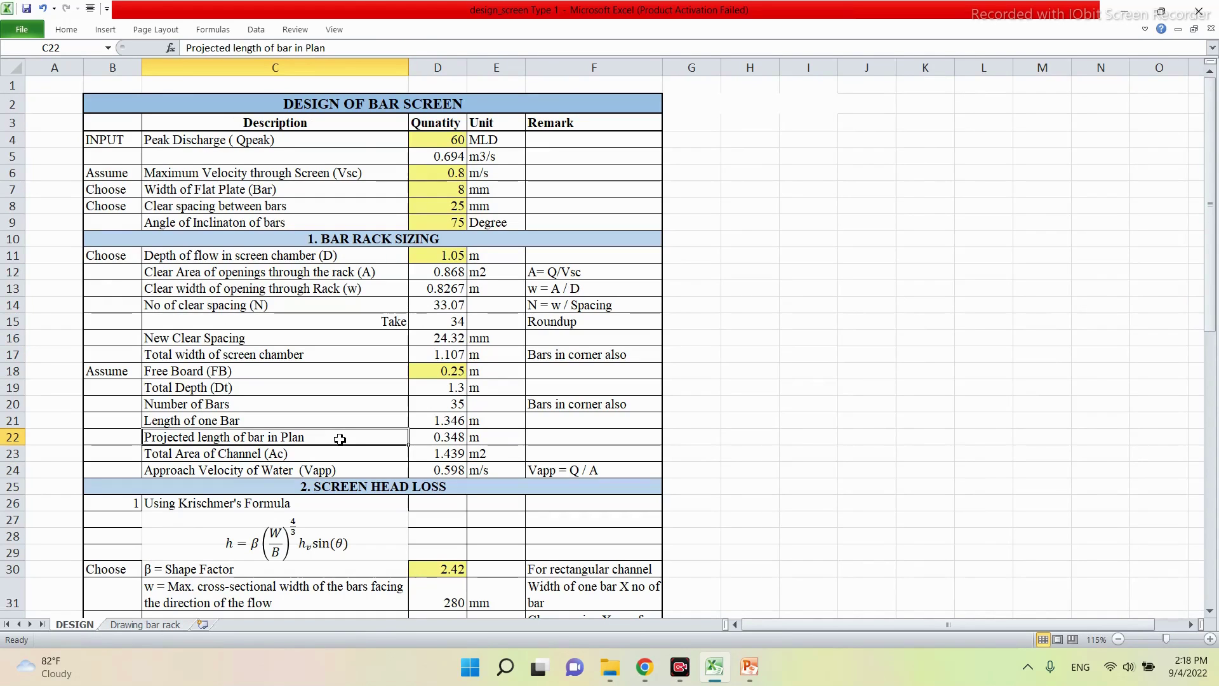